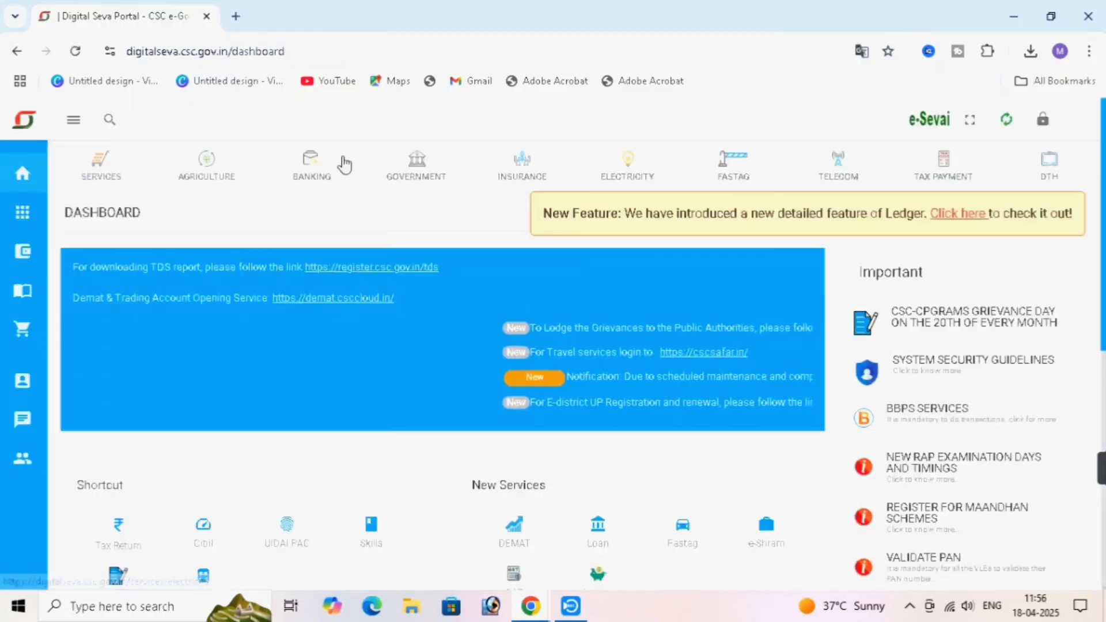
Find NSDL PAN Services through the portal search and sign in with Digital Seva Connect.
{"action": "scroll", "coordinate": [213, 219], "scroll_direction": "down", "scroll_amount": 5}
{"action": "scroll", "coordinate": [521, 338], "scroll_direction": "down", "scroll_amount": 4}
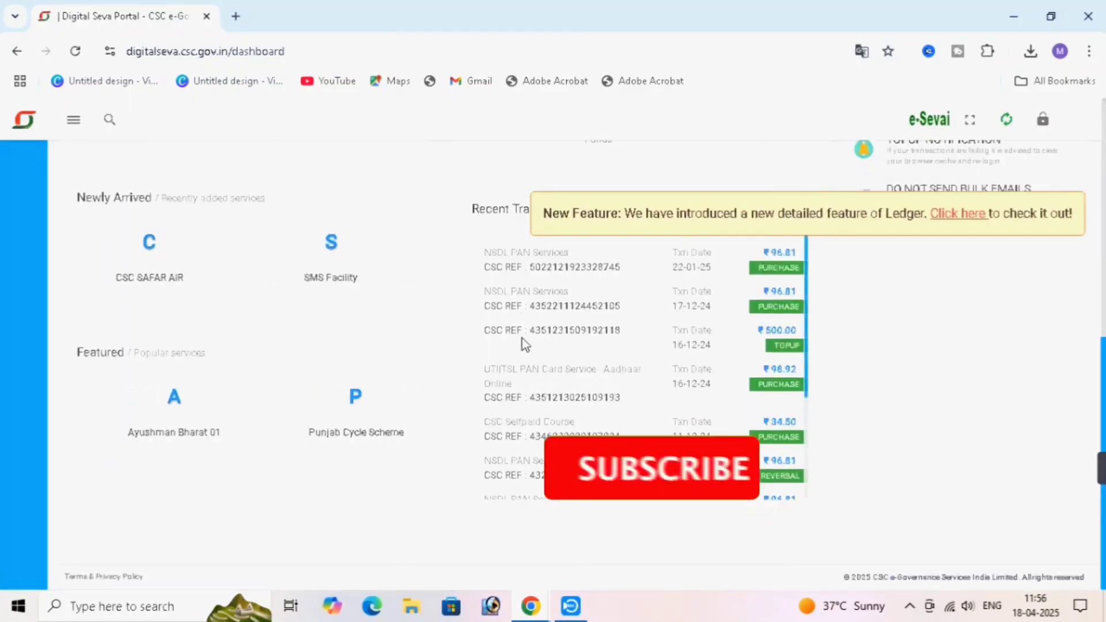
{"action": "scroll", "coordinate": [521, 340], "scroll_direction": "up", "scroll_amount": 6}
{"action": "scroll", "coordinate": [526, 336], "scroll_direction": "up", "scroll_amount": 3}
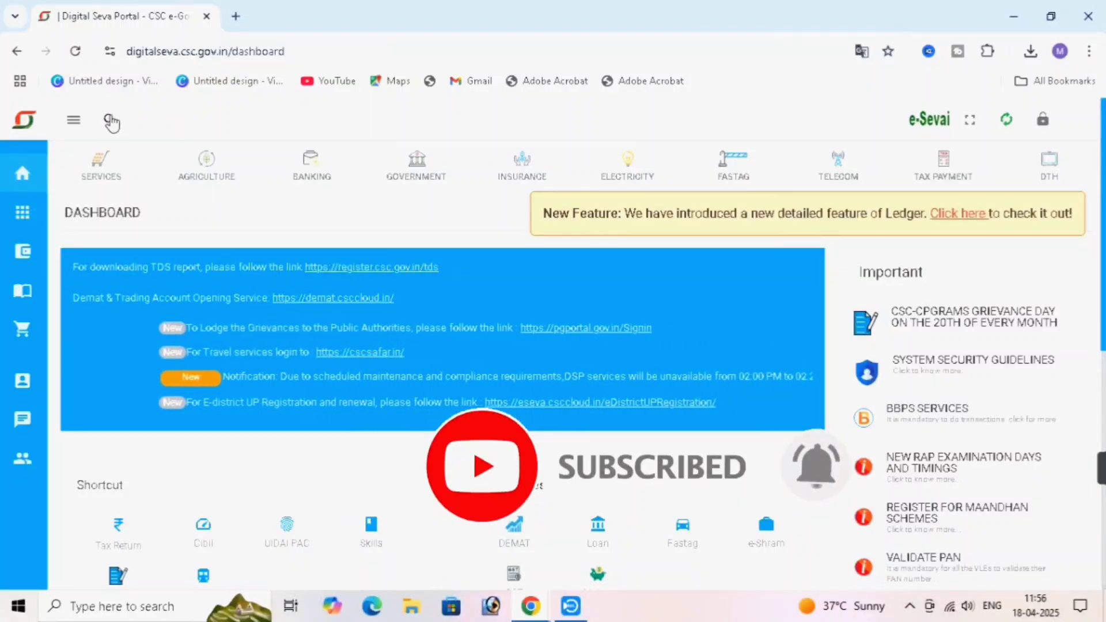
{"action": "left_click", "coordinate": [110, 120]}
{"action": "type", "text": "mdl"}
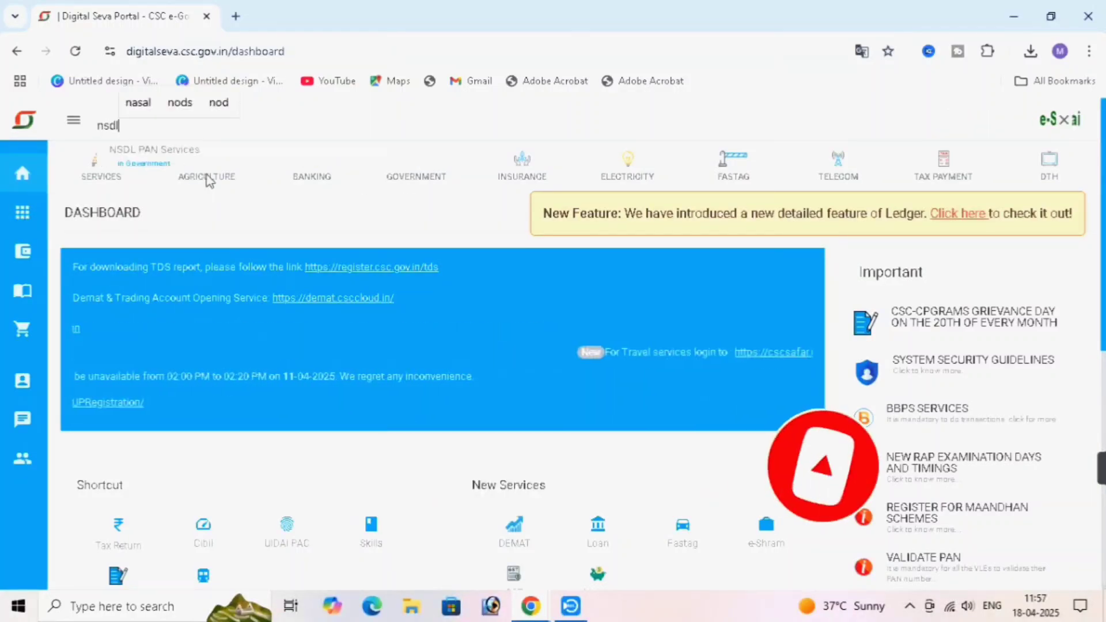
{"action": "left_click", "coordinate": [202, 155]}
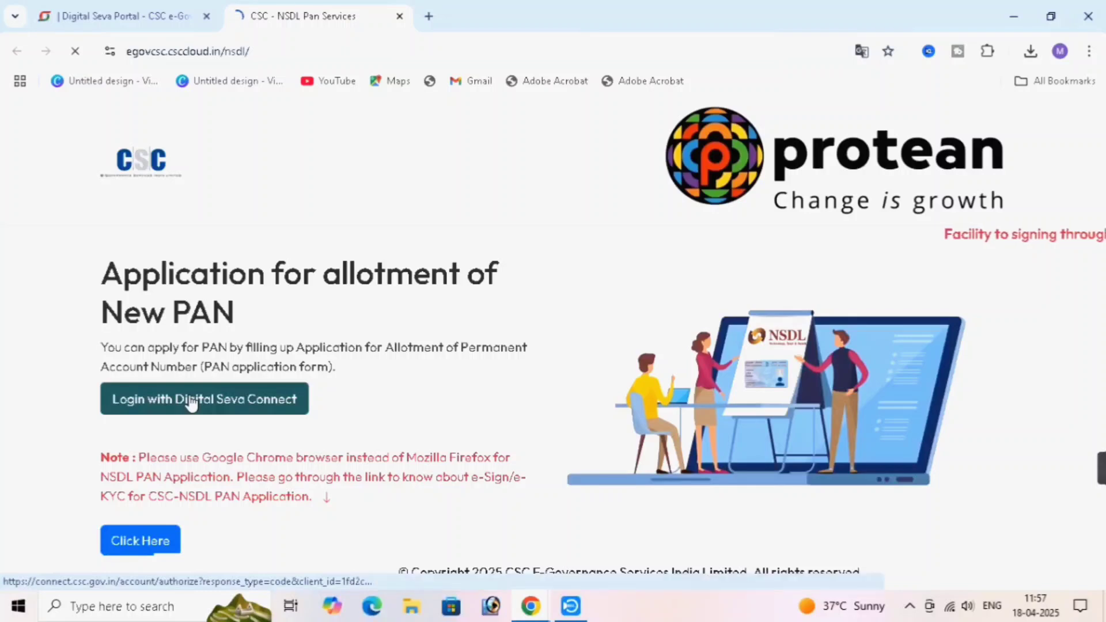
{"action": "left_click", "coordinate": [191, 399]}
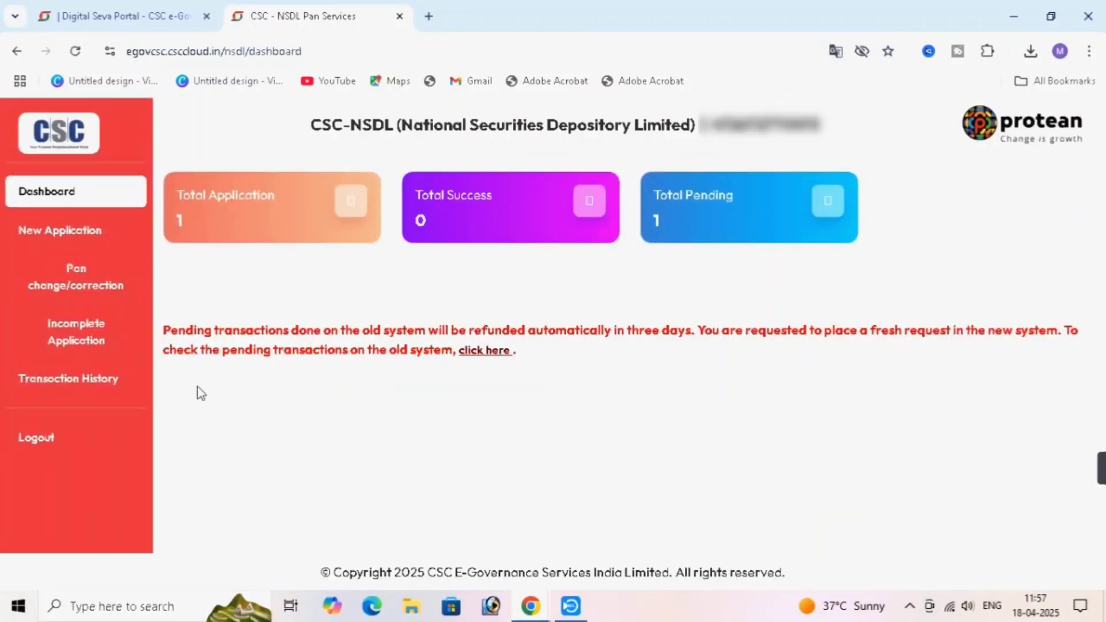
Start a Scan Based (e-Sign) Form 49A application for an INDIVIDUAL with Physical PAN Card/E-PAN Card.
{"action": "left_click", "coordinate": [65, 242]}
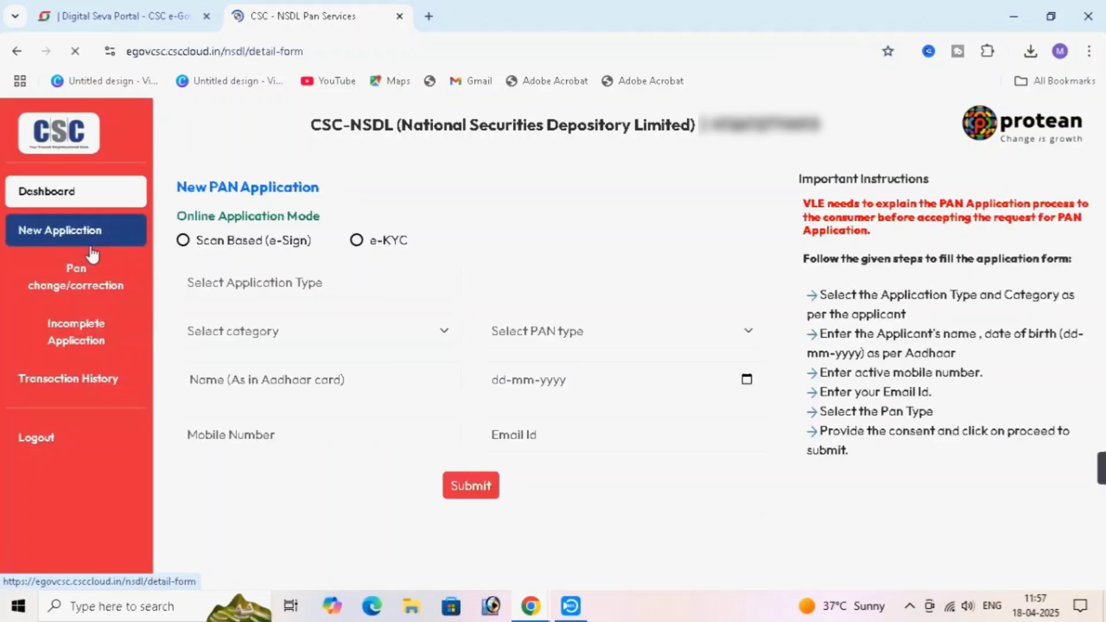
{"action": "left_click", "coordinate": [184, 242]}
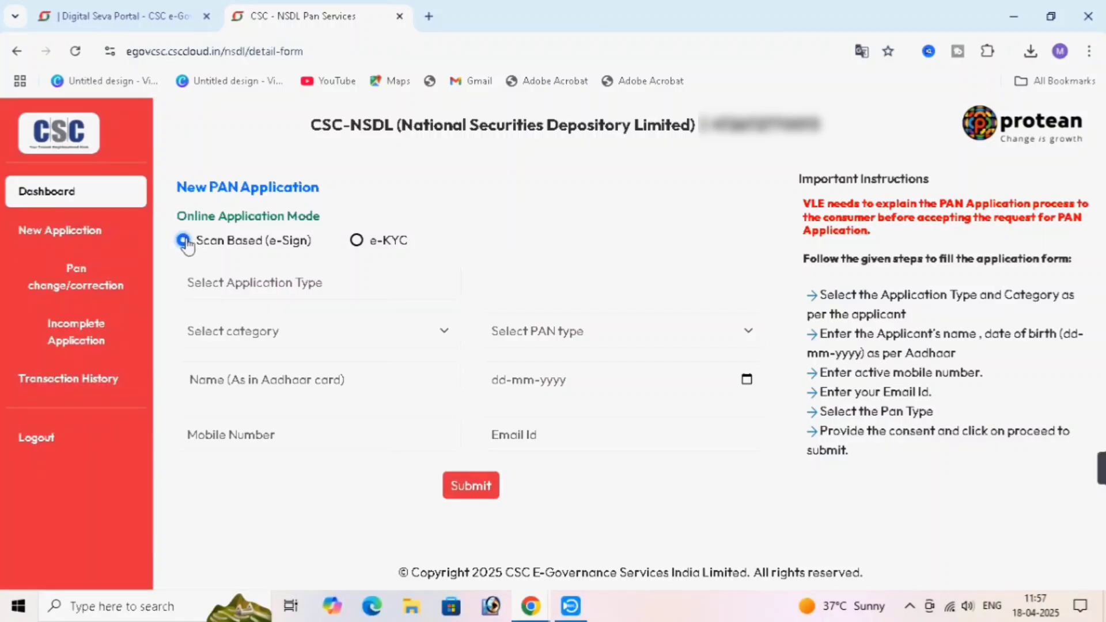
{"action": "left_click", "coordinate": [329, 286]}
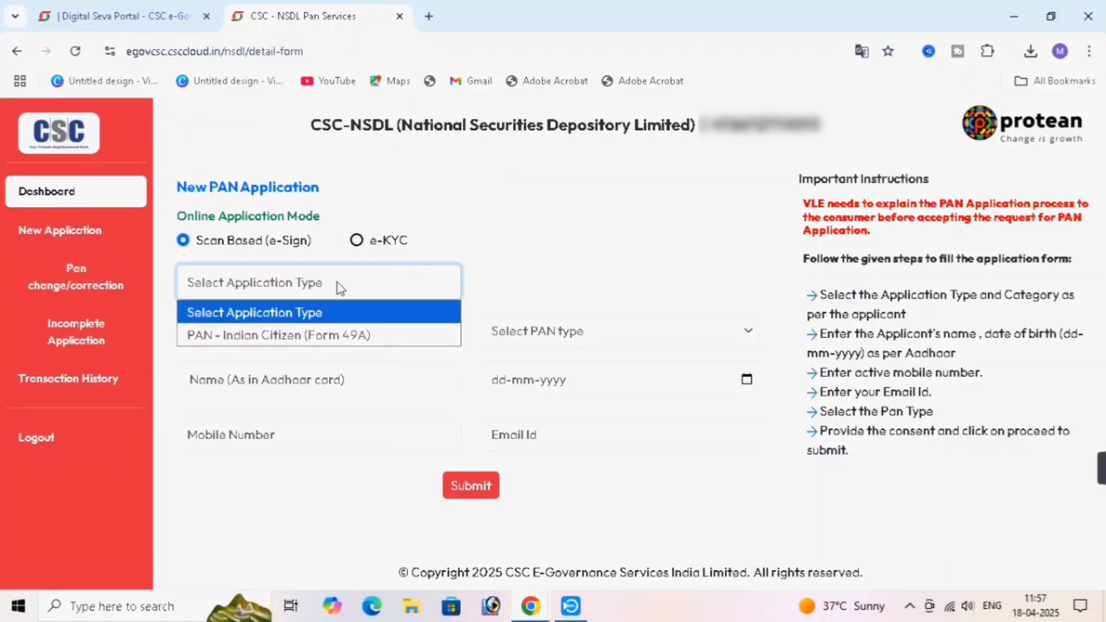
{"action": "left_click", "coordinate": [293, 336]}
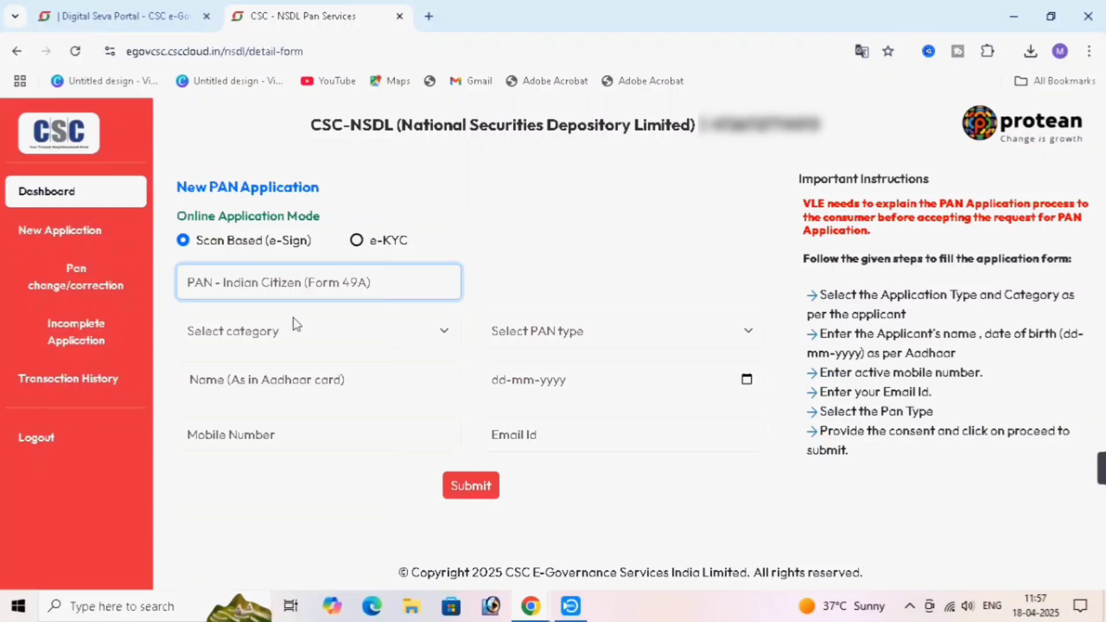
{"action": "left_click", "coordinate": [263, 337]}
{"action": "left_click", "coordinate": [256, 383]}
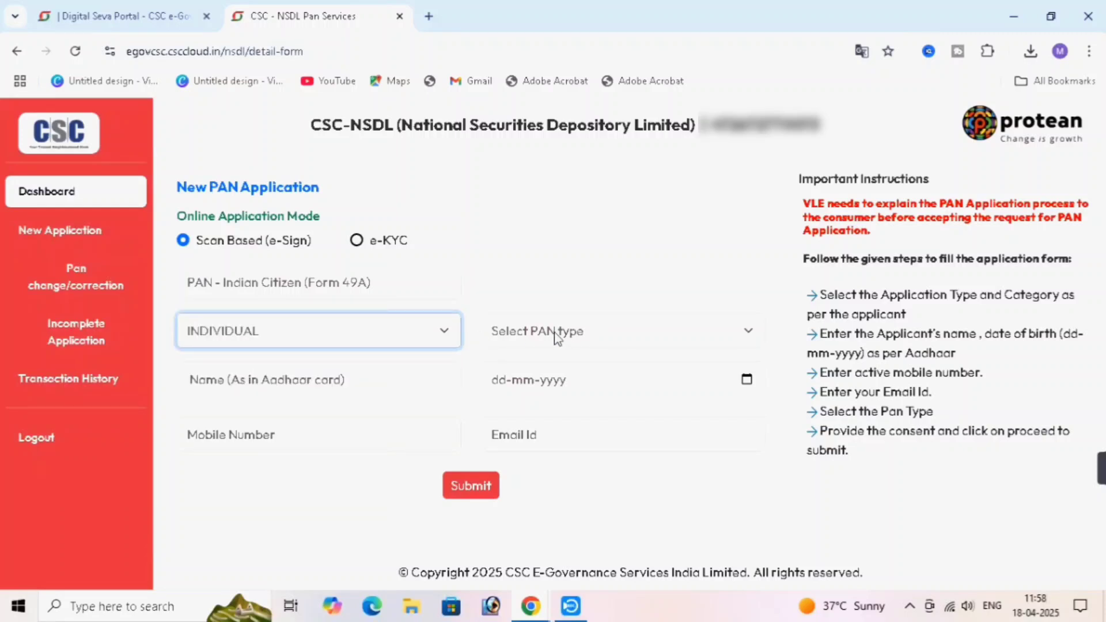
{"action": "left_click", "coordinate": [594, 337]}
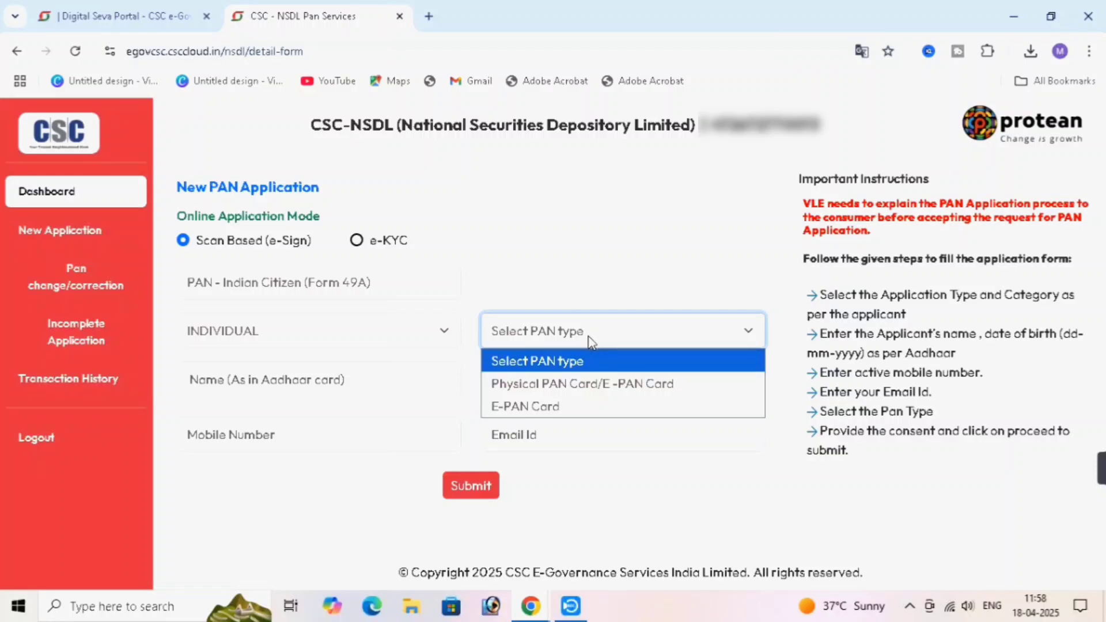
{"action": "left_click", "coordinate": [572, 384]}
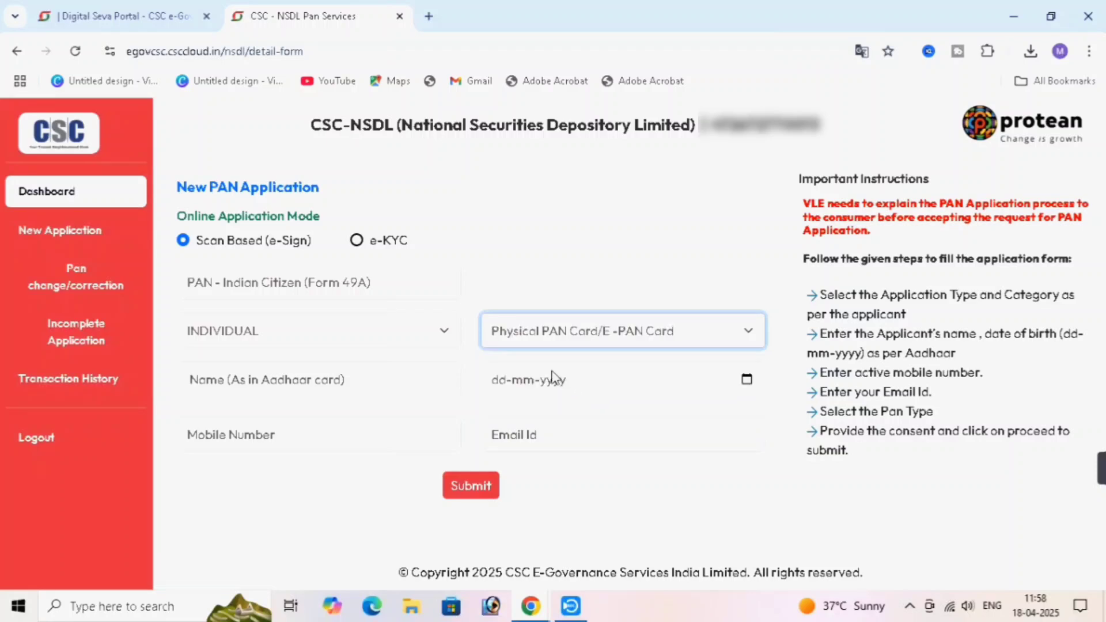
{"action": "left_click", "coordinate": [283, 383]}
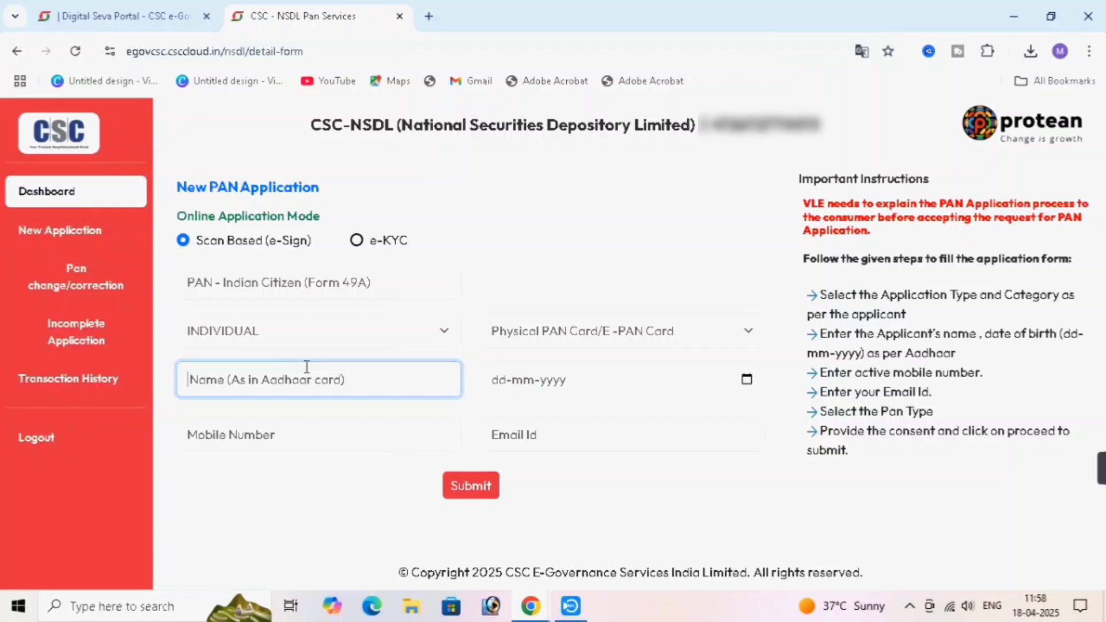
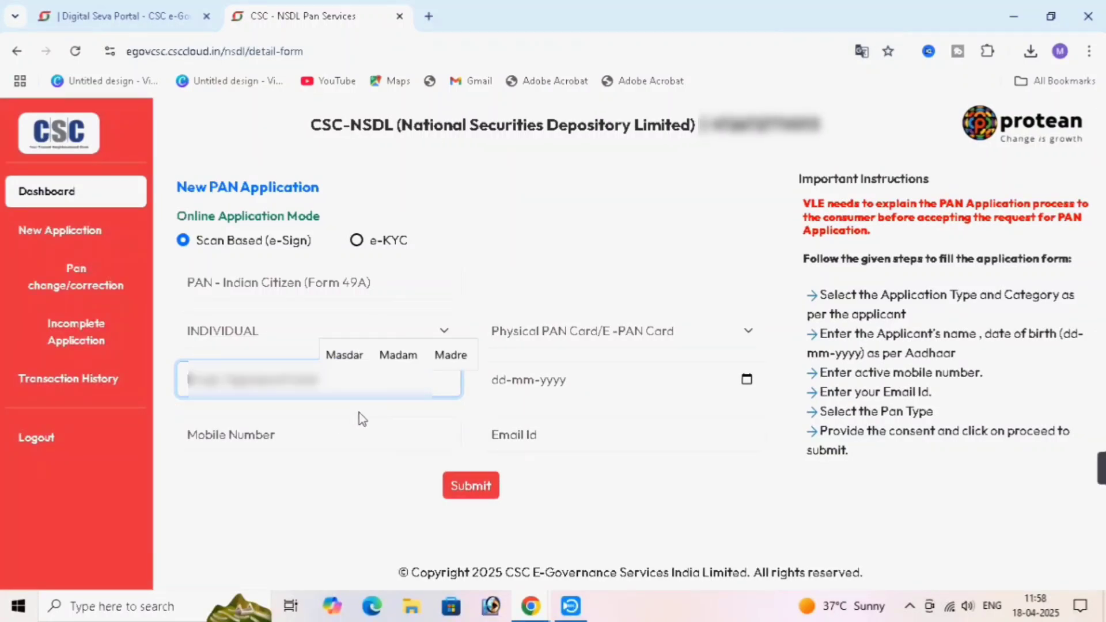
{"action": "left_click", "coordinate": [578, 385]}
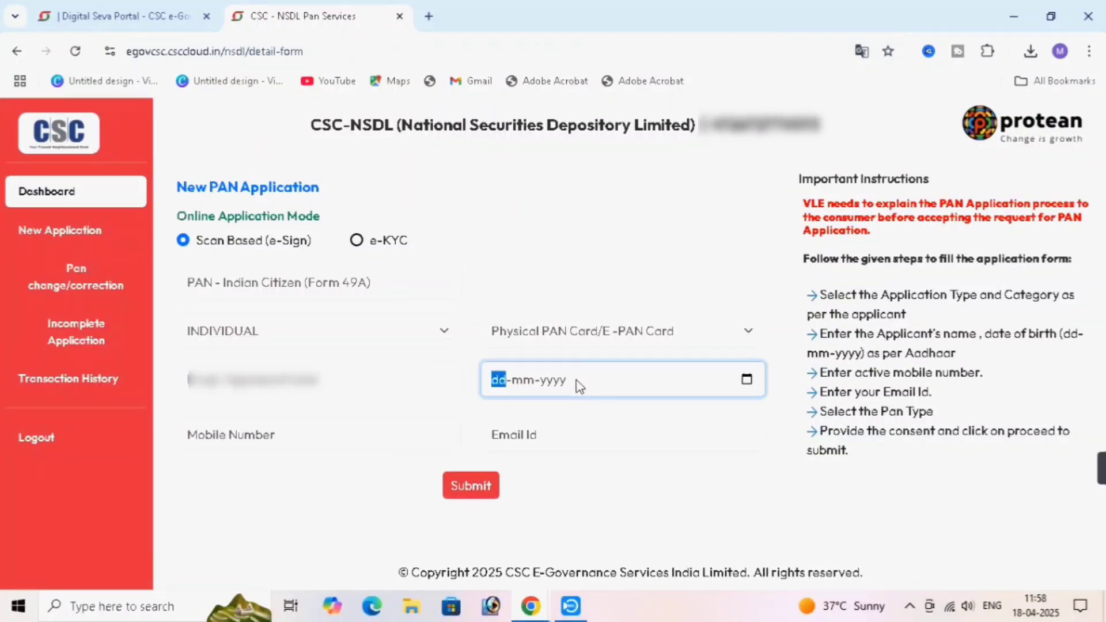
{"action": "left_click", "coordinate": [747, 378]}
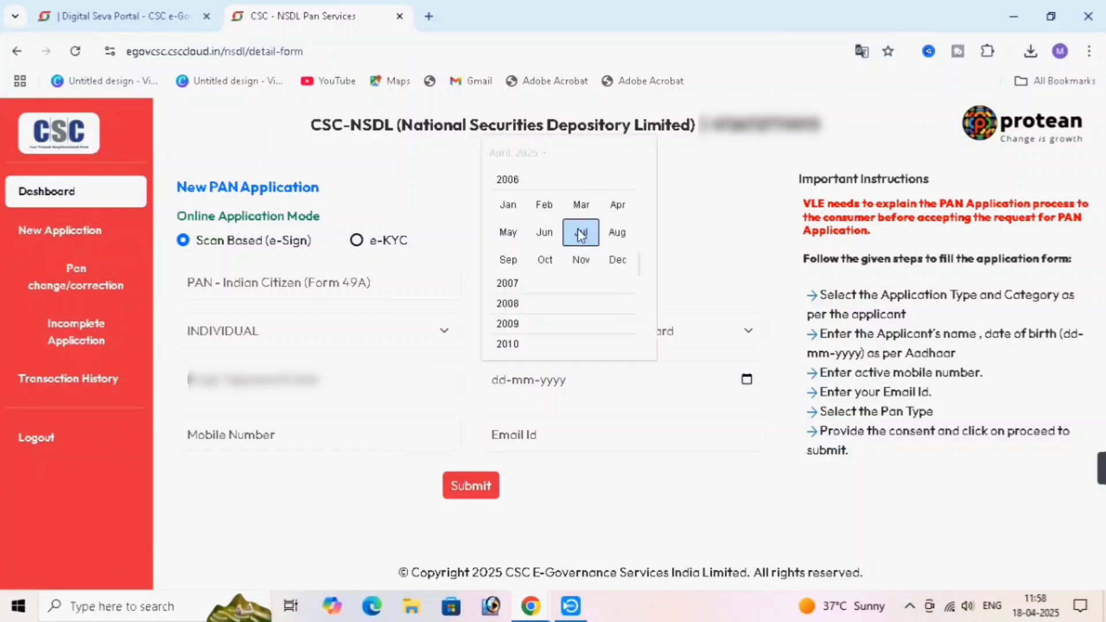
{"action": "left_click", "coordinate": [578, 231]}
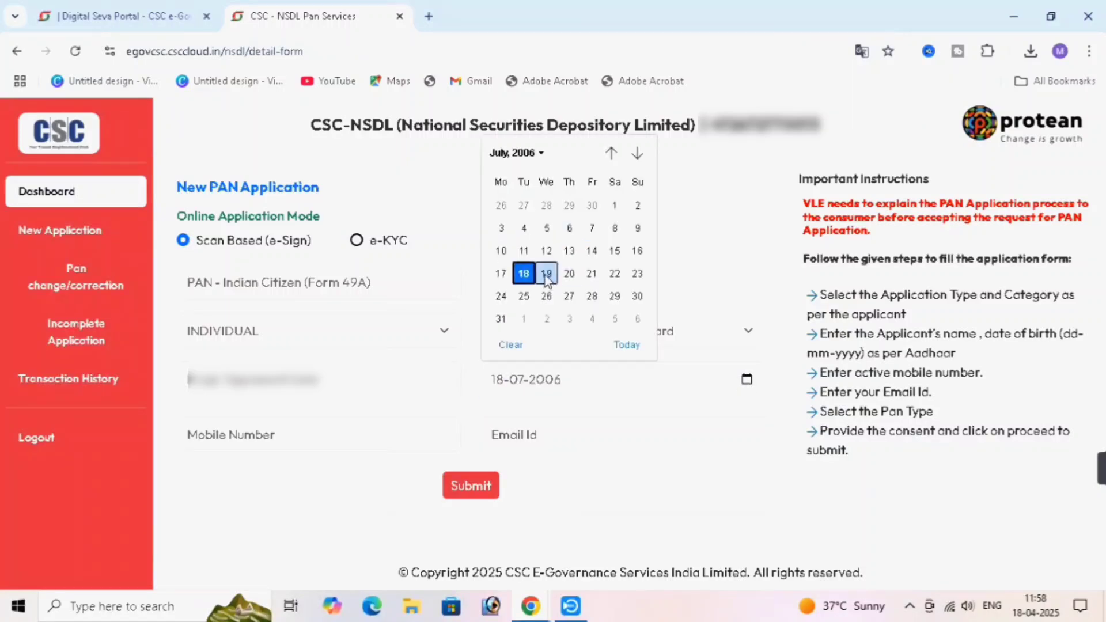
{"action": "left_click", "coordinate": [637, 205]}
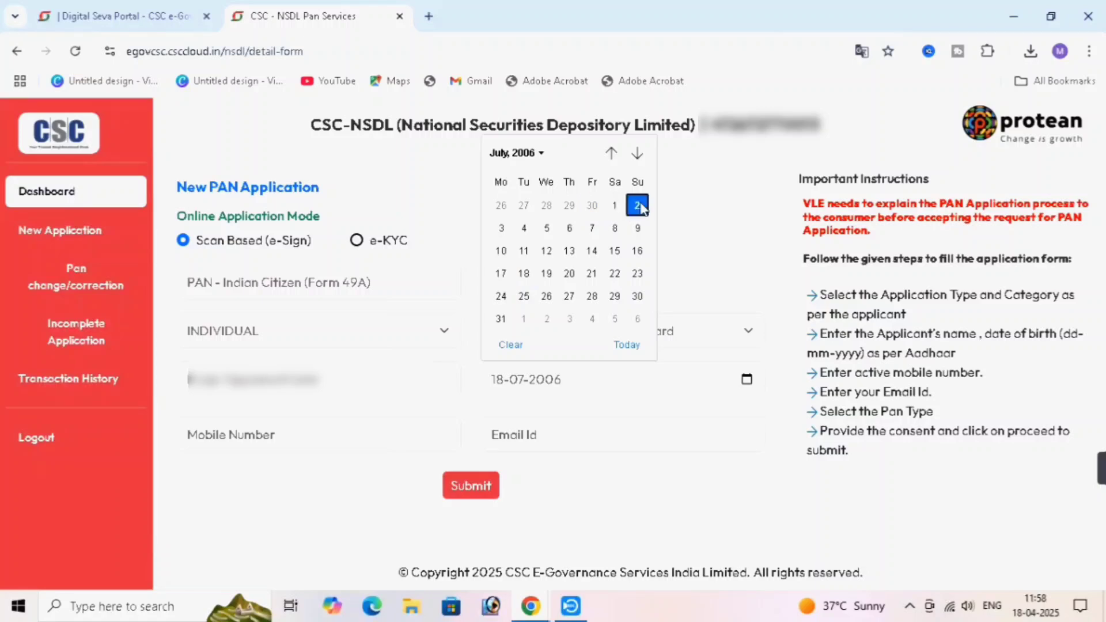
{"action": "left_click", "coordinate": [251, 442]}
{"action": "type", "text": "7XXXXXXXXX"}
{"action": "left_click", "coordinate": [550, 437]}
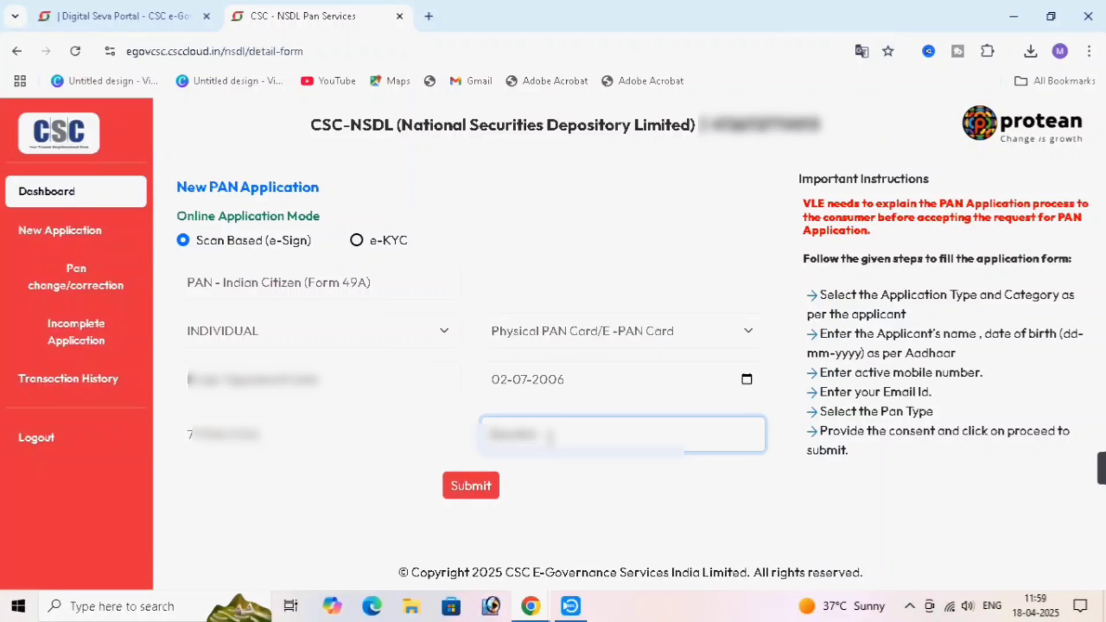
{"action": "type", "text": "XXXXXXXXXXXXXXXXXXXXX.COM"}
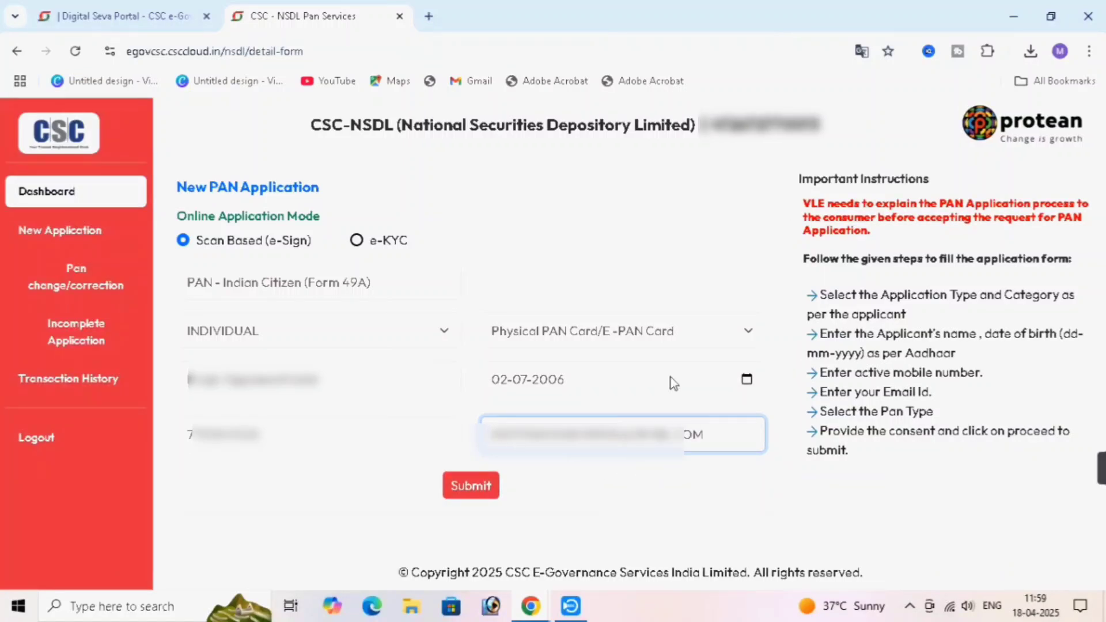
Submit the application, continue to the NSDL portal and accept the location monitoring notice.
{"action": "left_click", "coordinate": [484, 490]}
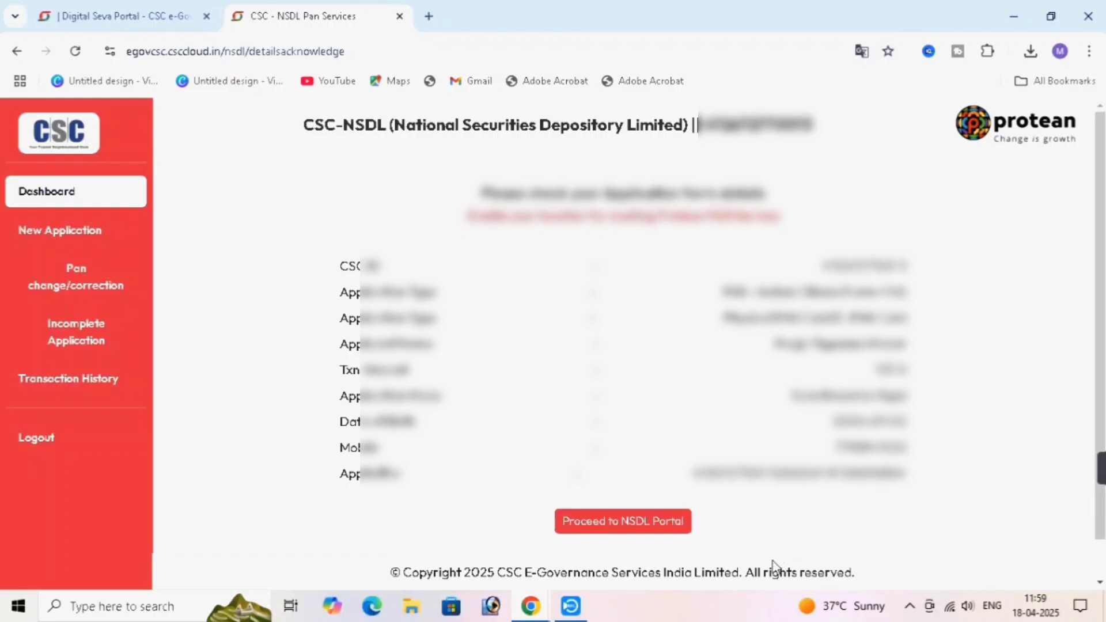
{"action": "left_click", "coordinate": [646, 524]}
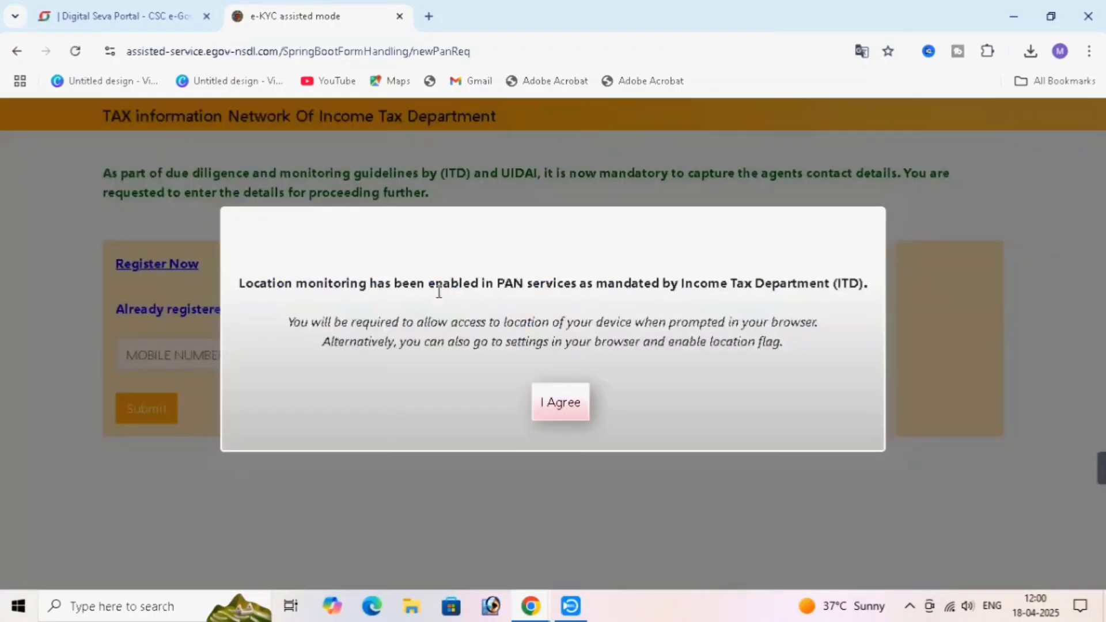
{"action": "left_click", "coordinate": [585, 417]}
Log in with the agent's registered mobile number and verify it with the one-time code.
{"action": "left_click", "coordinate": [218, 357]}
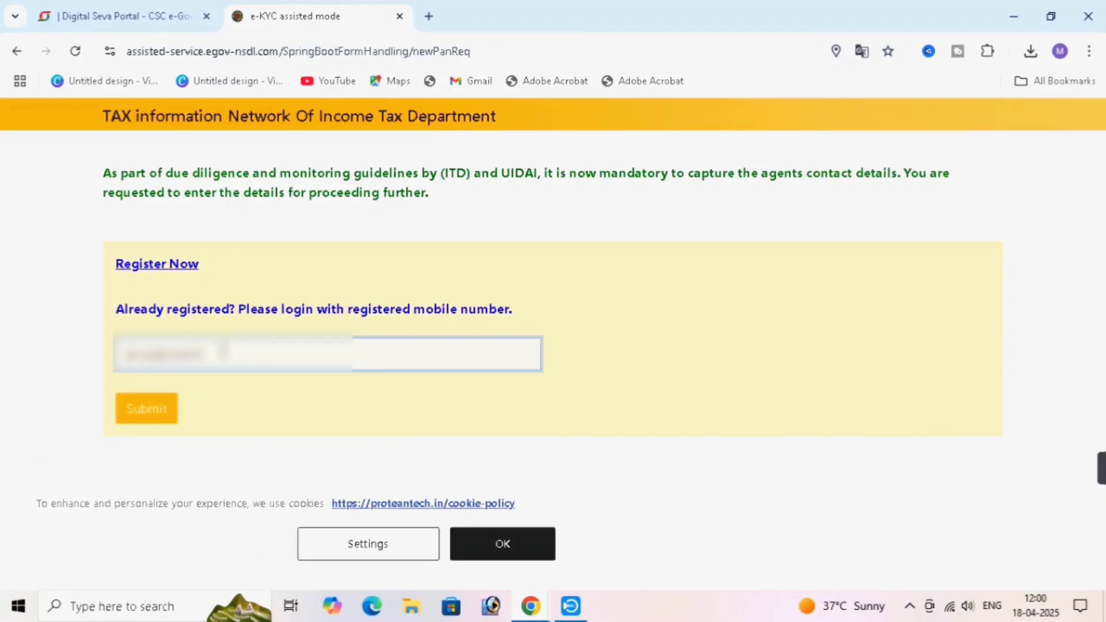
{"action": "left_click", "coordinate": [143, 410]}
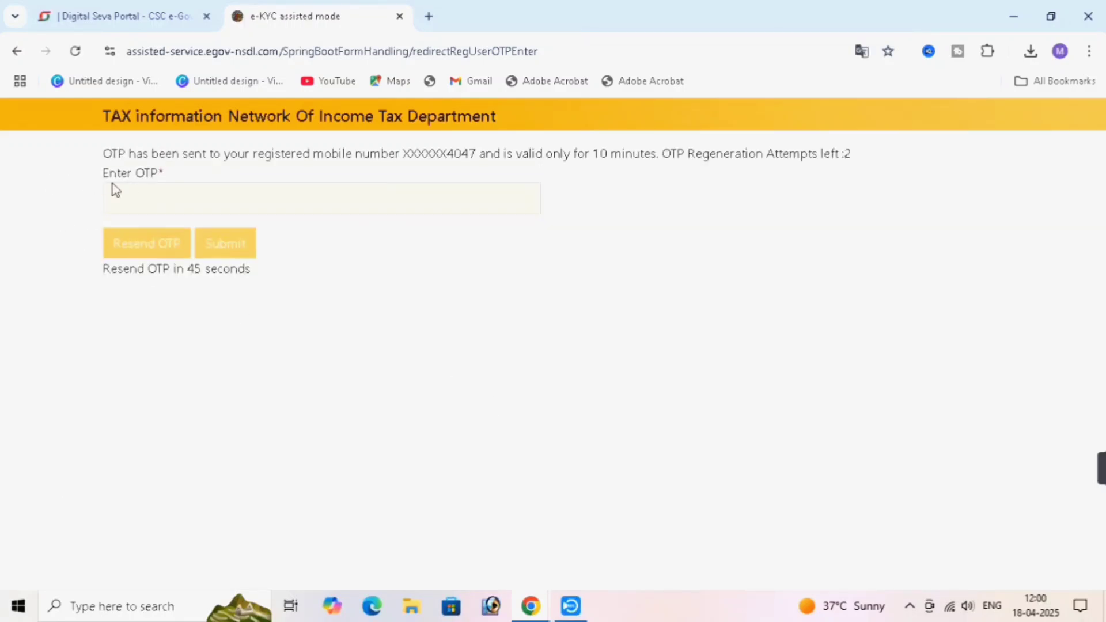
{"action": "left_click", "coordinate": [179, 206]}
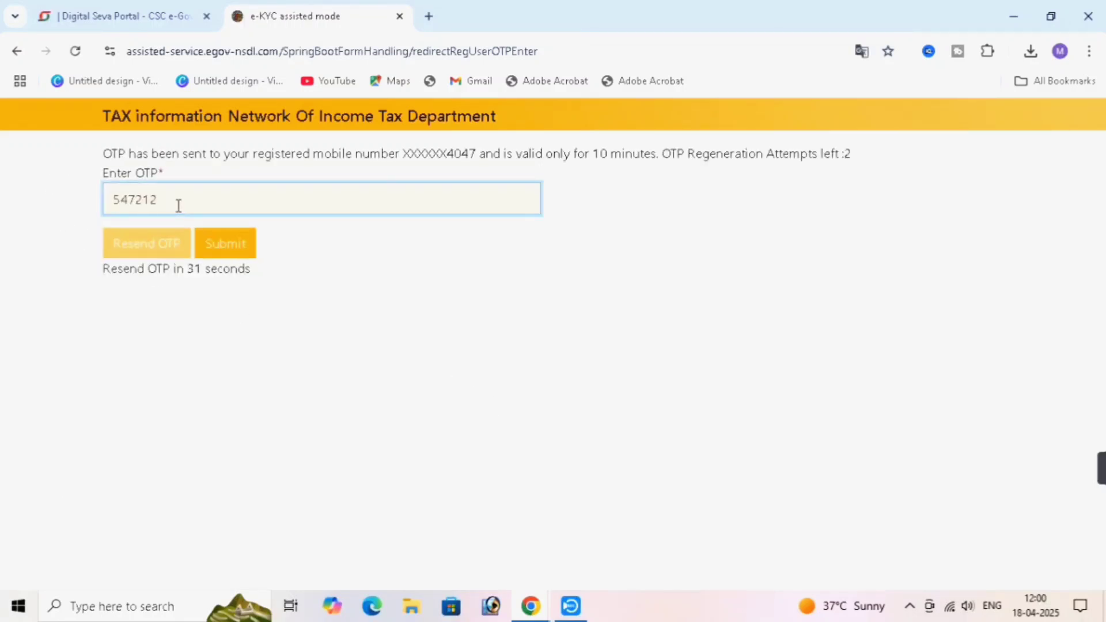
{"action": "left_click", "coordinate": [242, 247]}
{"action": "left_click", "coordinate": [242, 247]}
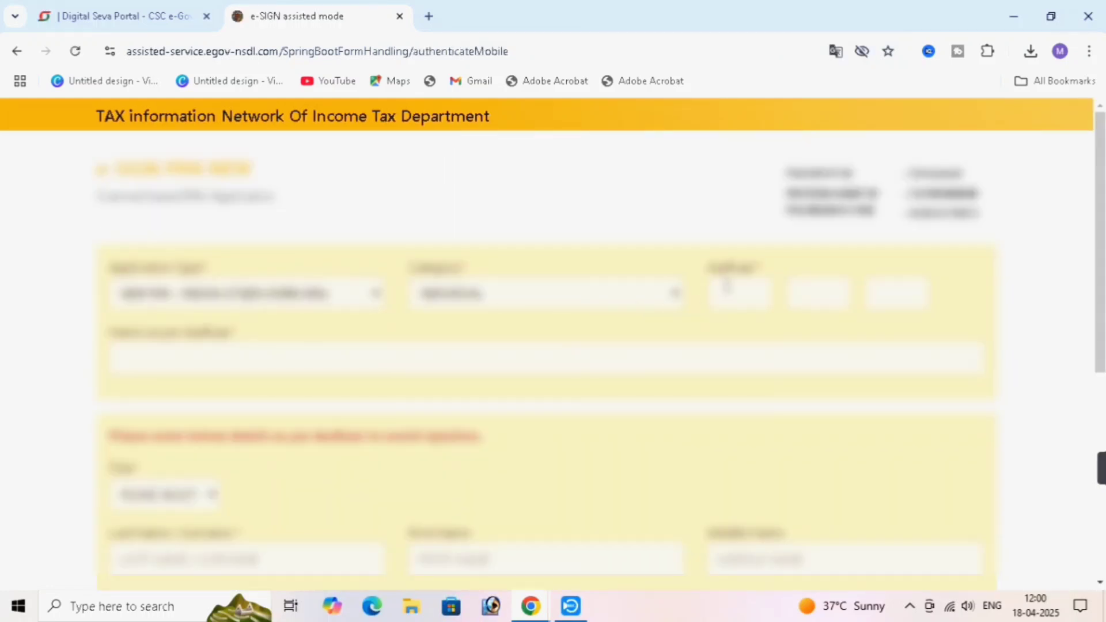
Paste the applicant's Aadhaar number and name, choose the title, and enter last, first and middle names.
{"action": "key", "text": "ctrl+v"}
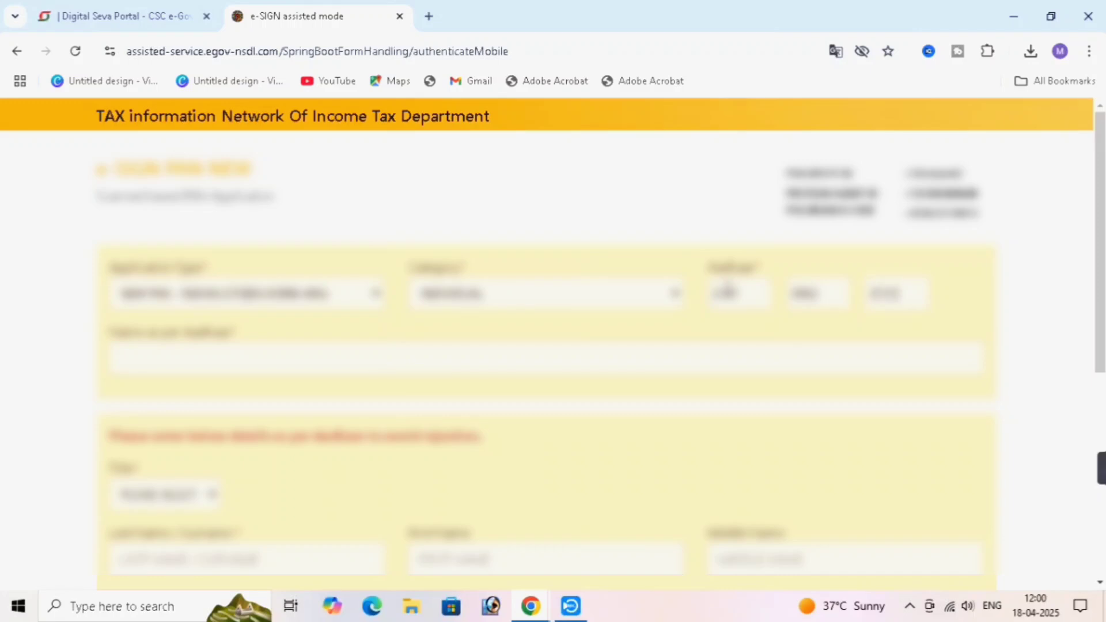
{"action": "left_click", "coordinate": [282, 362]}
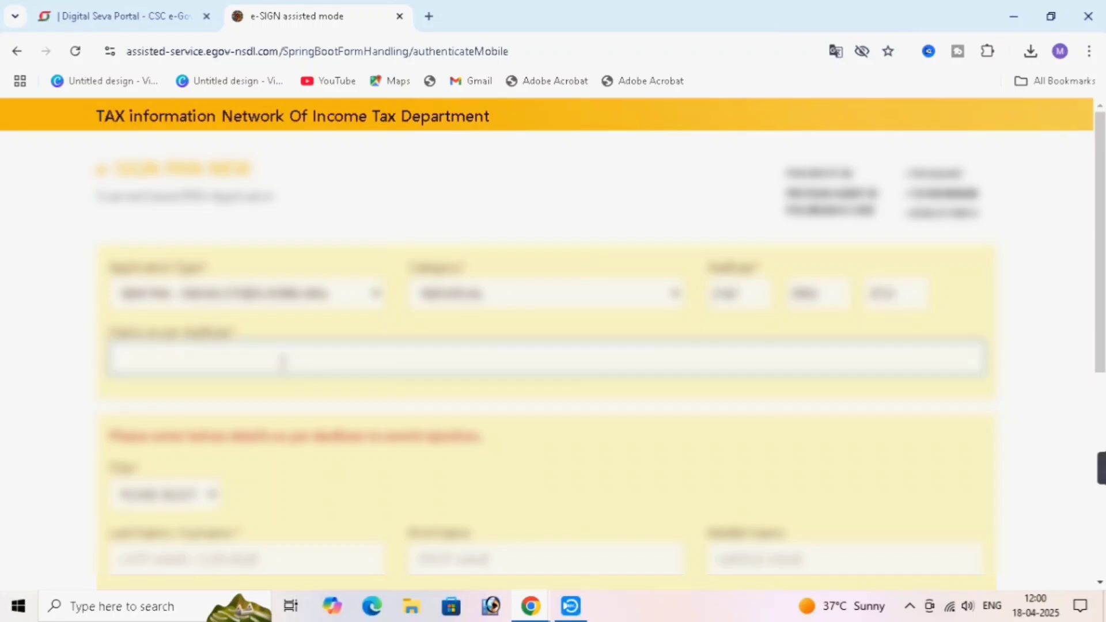
{"action": "key", "text": "ctrl+v"}
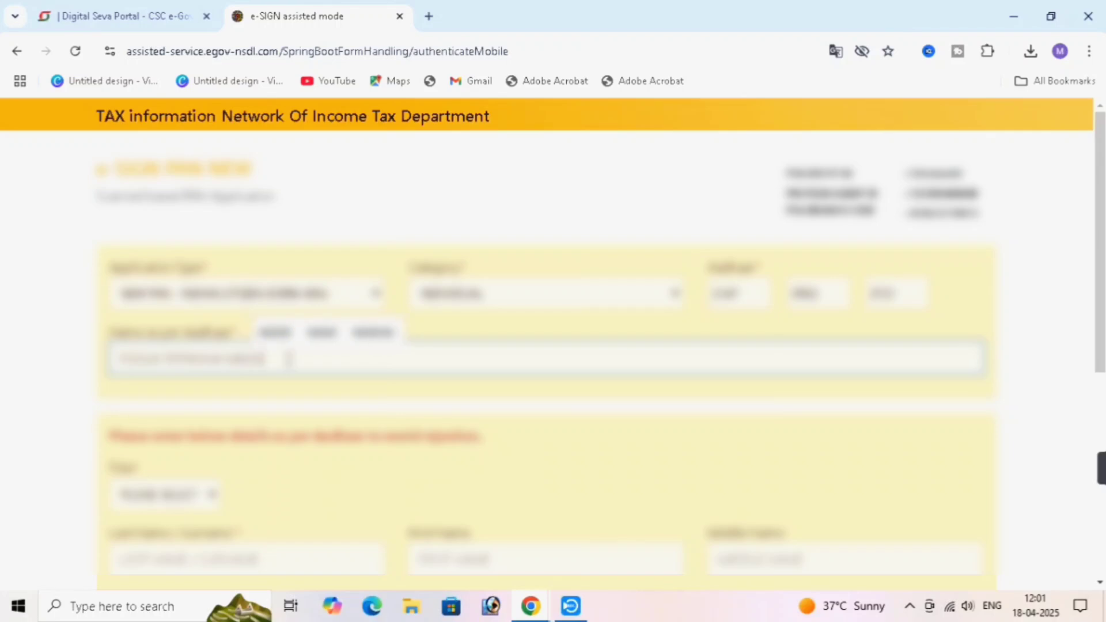
{"action": "scroll", "coordinate": [345, 369], "scroll_direction": "down", "scroll_amount": 1}
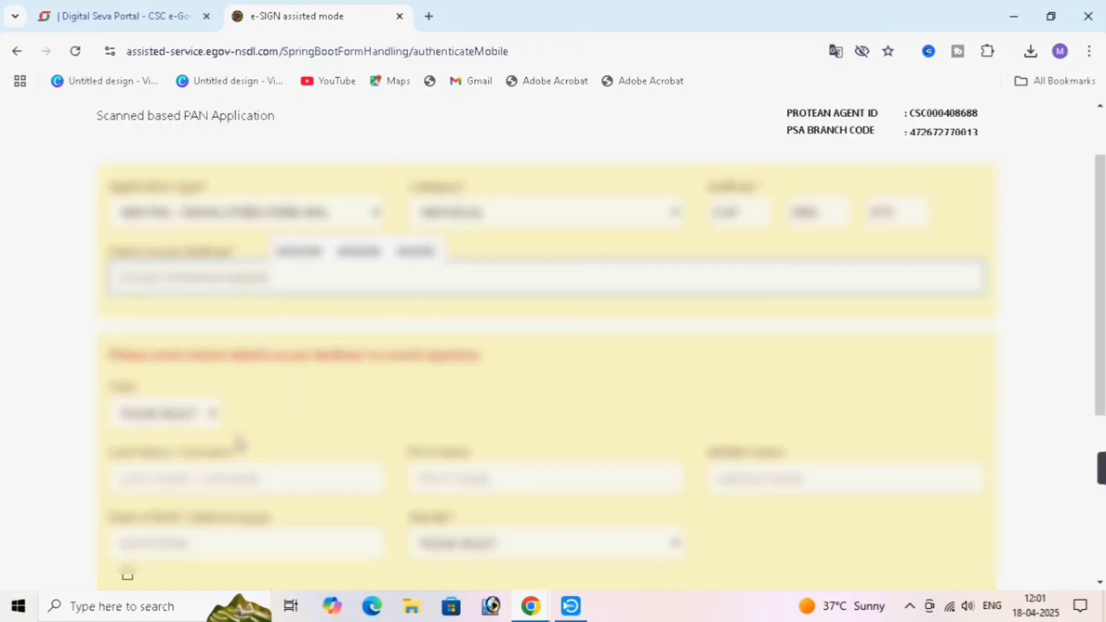
{"action": "left_click", "coordinate": [171, 413]}
{"action": "left_click", "coordinate": [138, 484]}
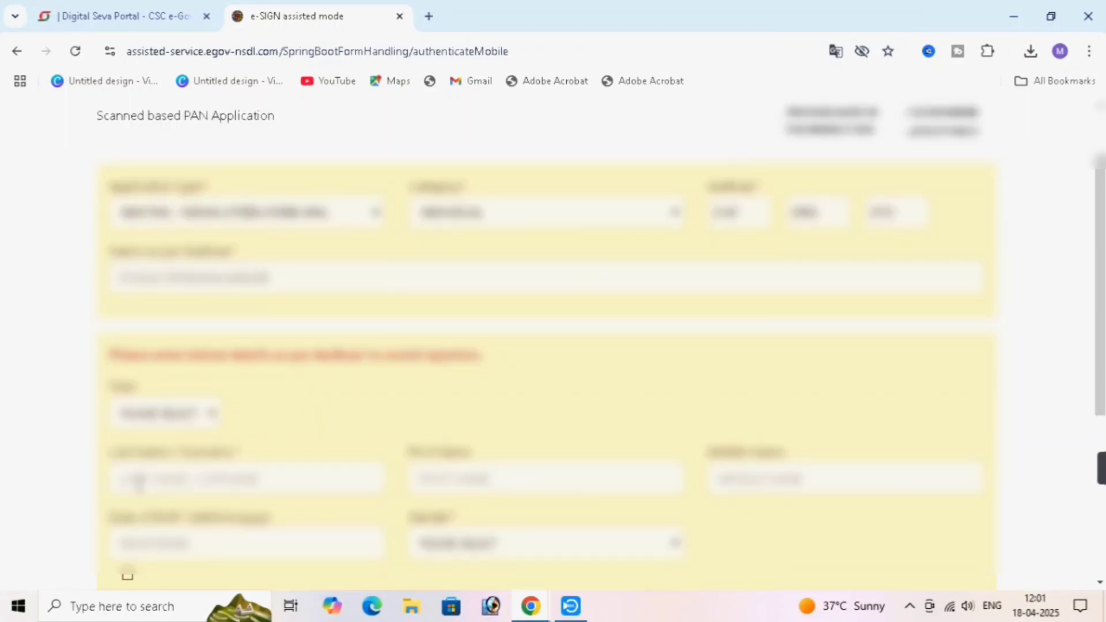
{"action": "left_click", "coordinate": [296, 479]}
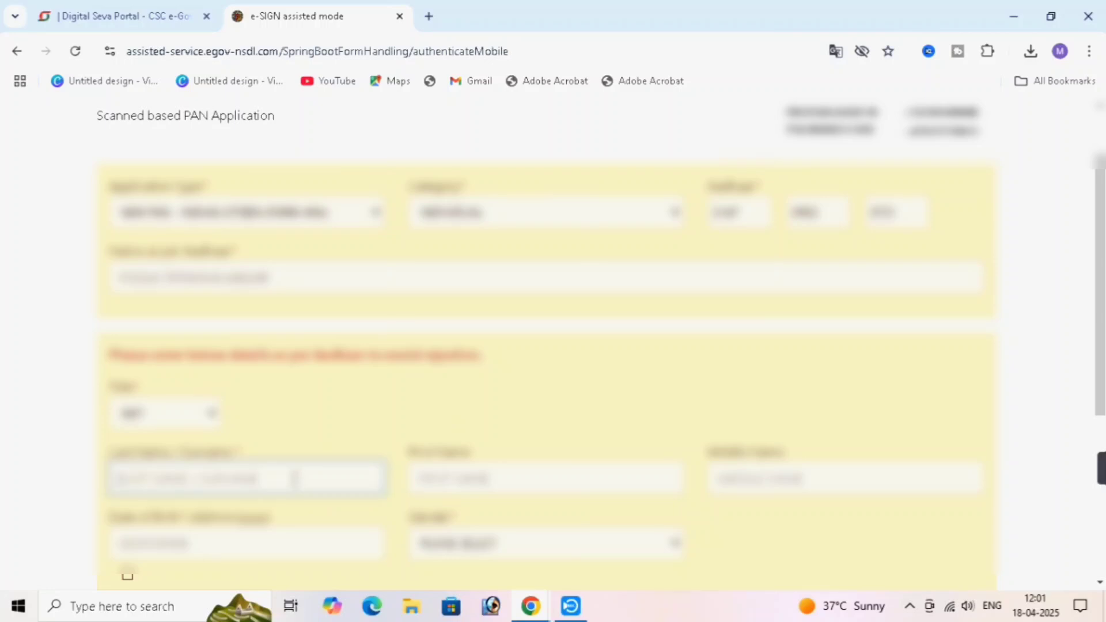
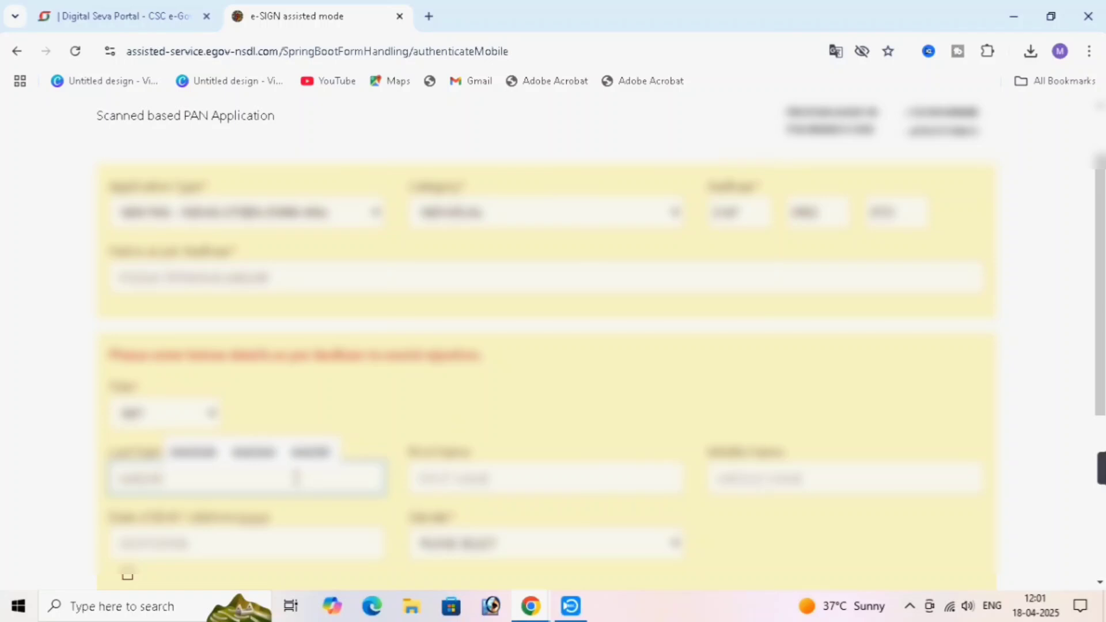
{"action": "left_click", "coordinate": [463, 479]}
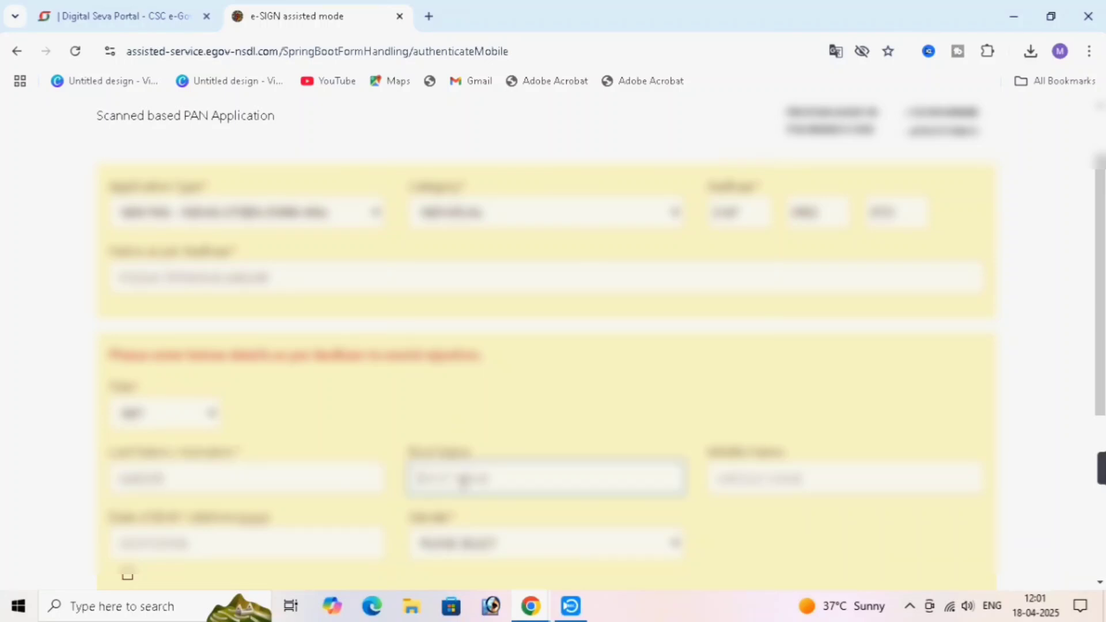
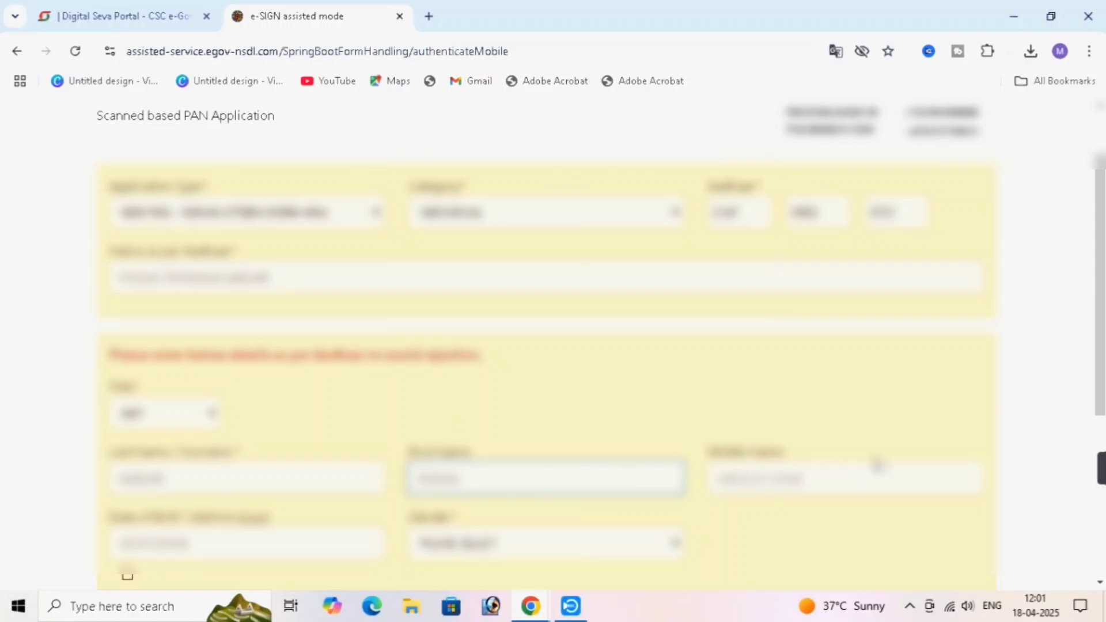
{"action": "left_click", "coordinate": [809, 478]}
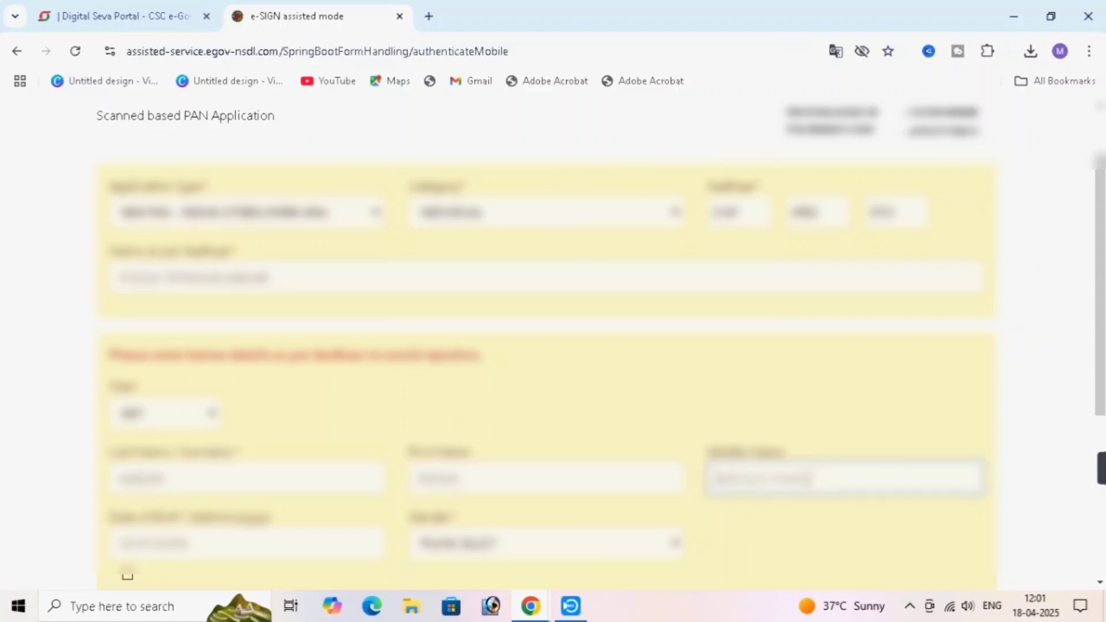
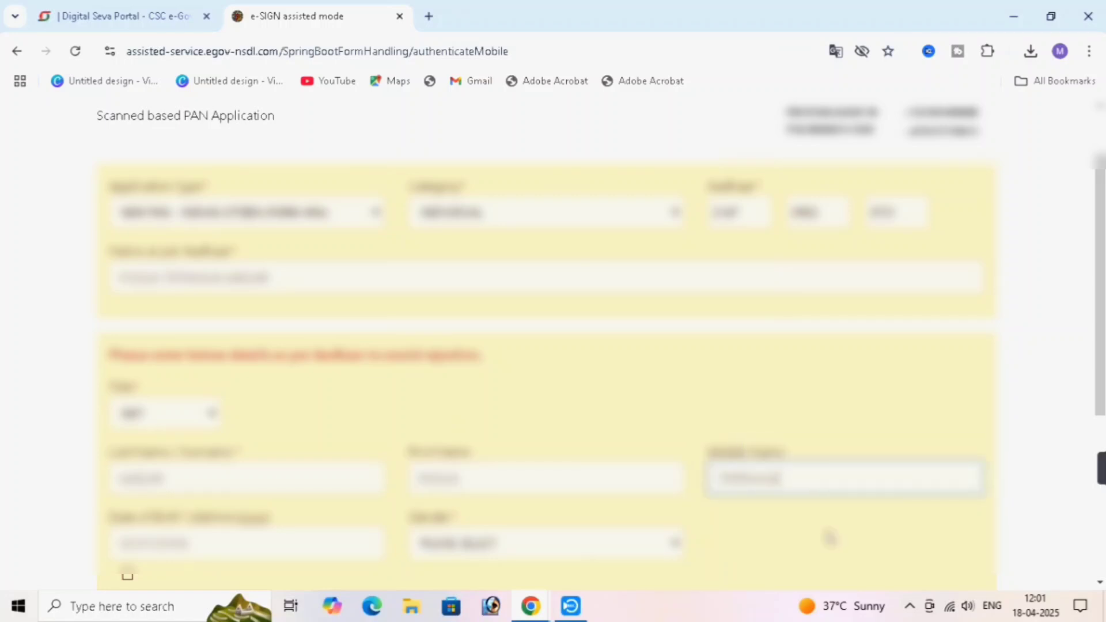
Set gender to female, give Aadhaar authentication consent and submit the applicant details.
{"action": "scroll", "coordinate": [361, 506], "scroll_direction": "down", "scroll_amount": 1}
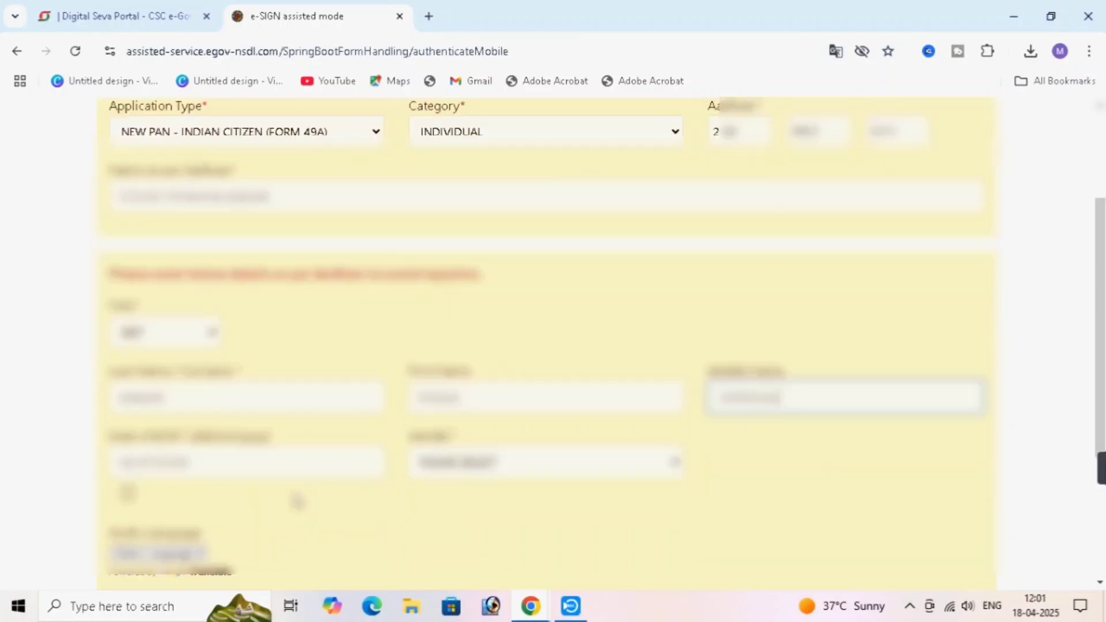
{"action": "left_click", "coordinate": [507, 469]}
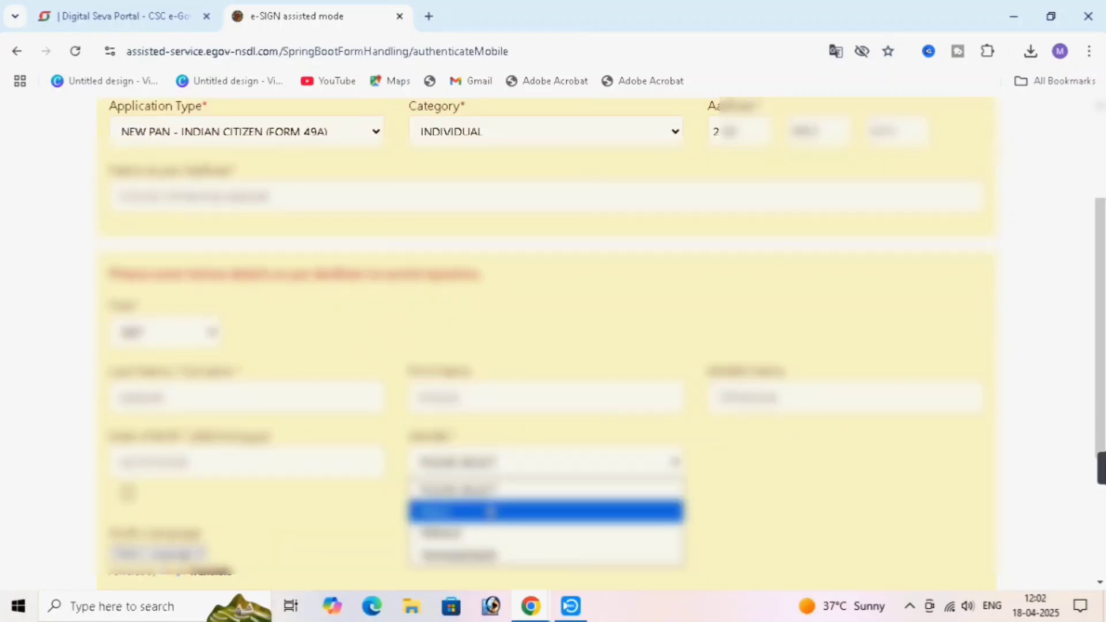
{"action": "left_click", "coordinate": [472, 535]}
{"action": "scroll", "coordinate": [483, 403], "scroll_direction": "up", "scroll_amount": 1}
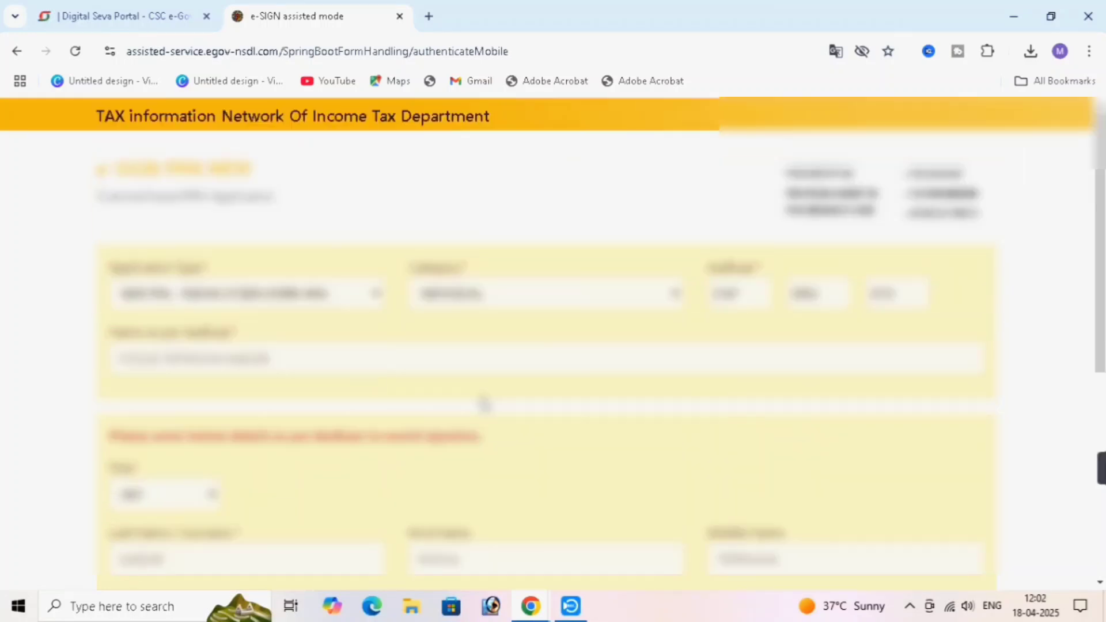
{"action": "scroll", "coordinate": [483, 413], "scroll_direction": "down", "scroll_amount": 3}
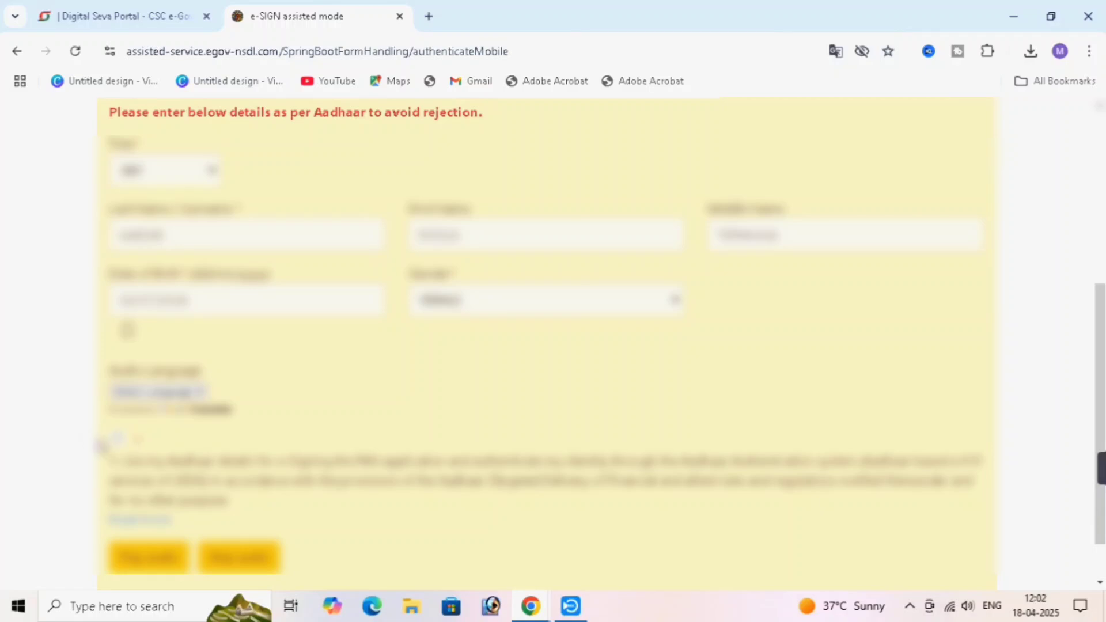
{"action": "left_click", "coordinate": [119, 440]}
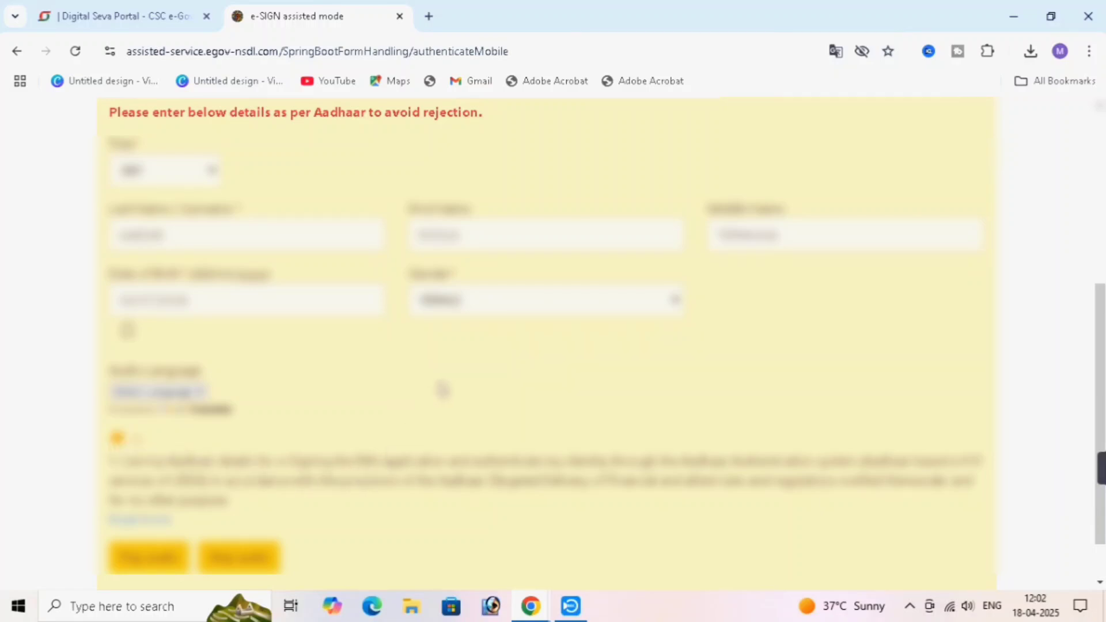
{"action": "scroll", "coordinate": [443, 388], "scroll_direction": "down", "scroll_amount": 1}
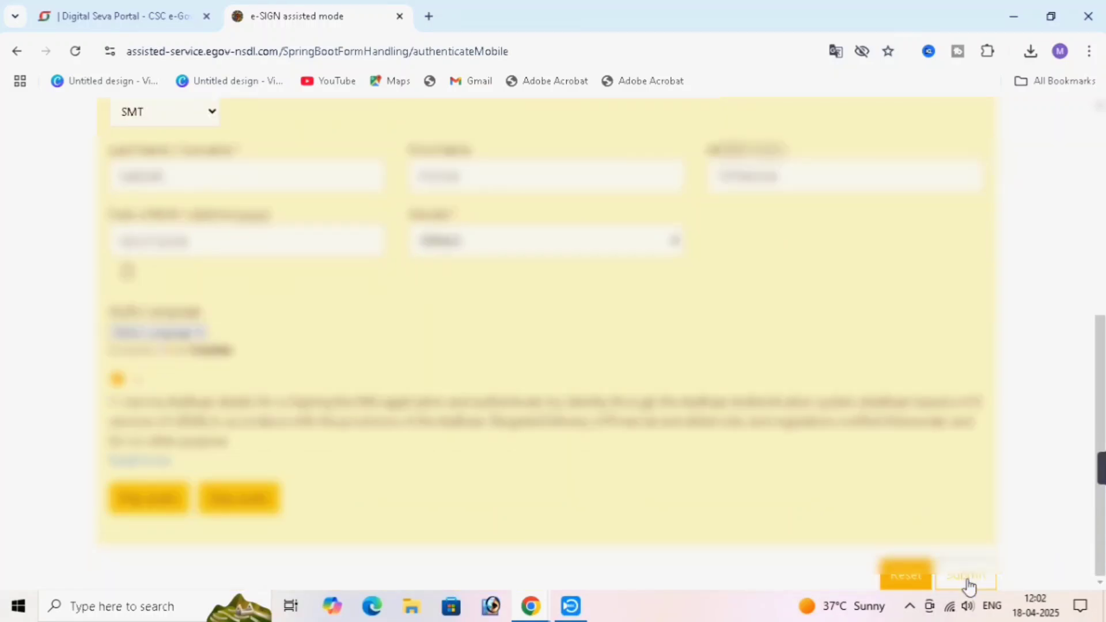
{"action": "left_click", "coordinate": [965, 576]}
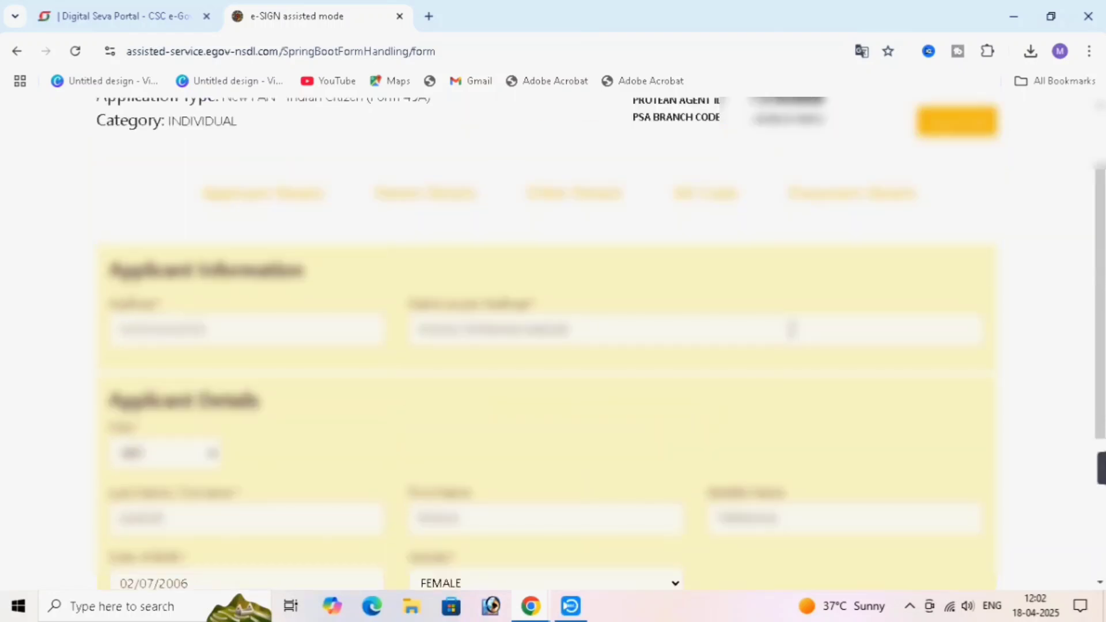
Save the PAN application as a draft and acknowledge the confirmation.
{"action": "scroll", "coordinate": [553, 345], "scroll_direction": "up", "scroll_amount": 2}
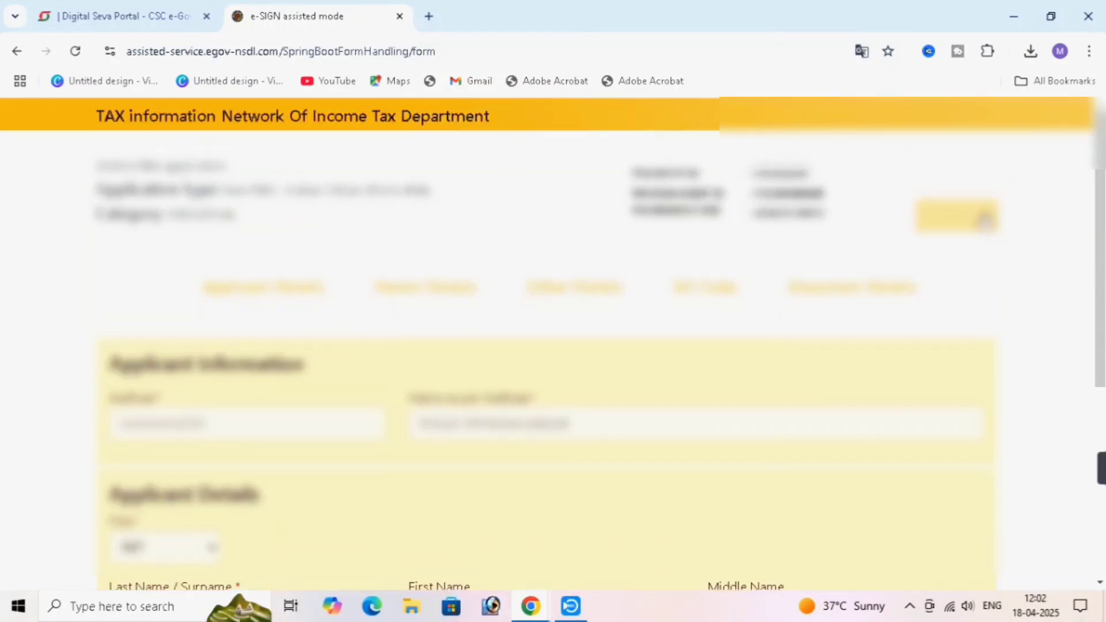
{"action": "left_click", "coordinate": [976, 218]}
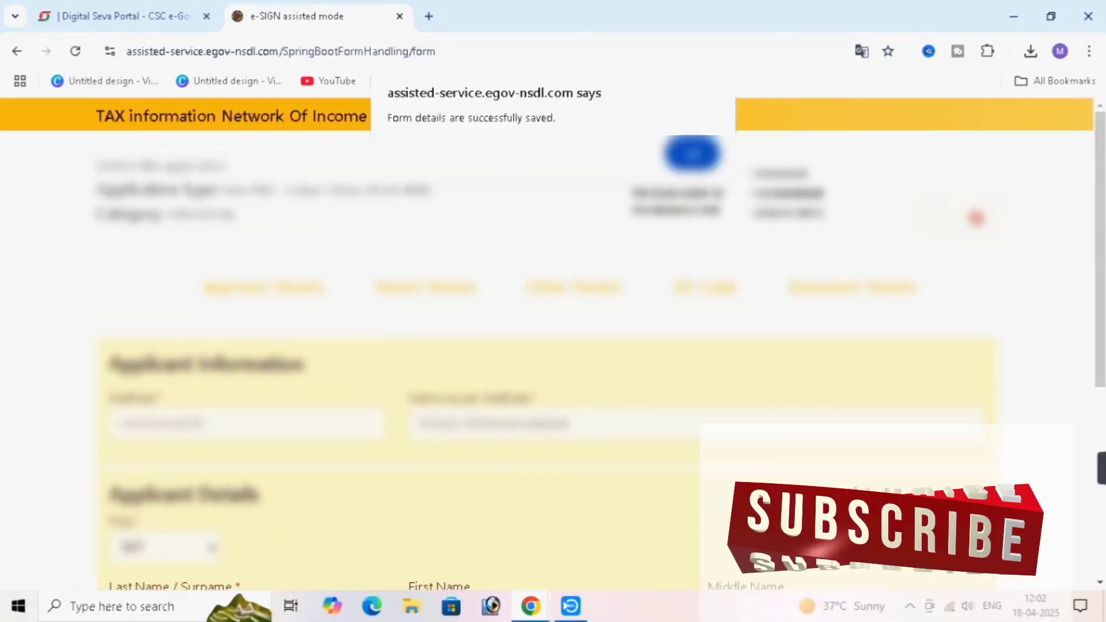
{"action": "left_click", "coordinate": [691, 152]}
{"action": "scroll", "coordinate": [668, 292], "scroll_direction": "down", "scroll_amount": 2}
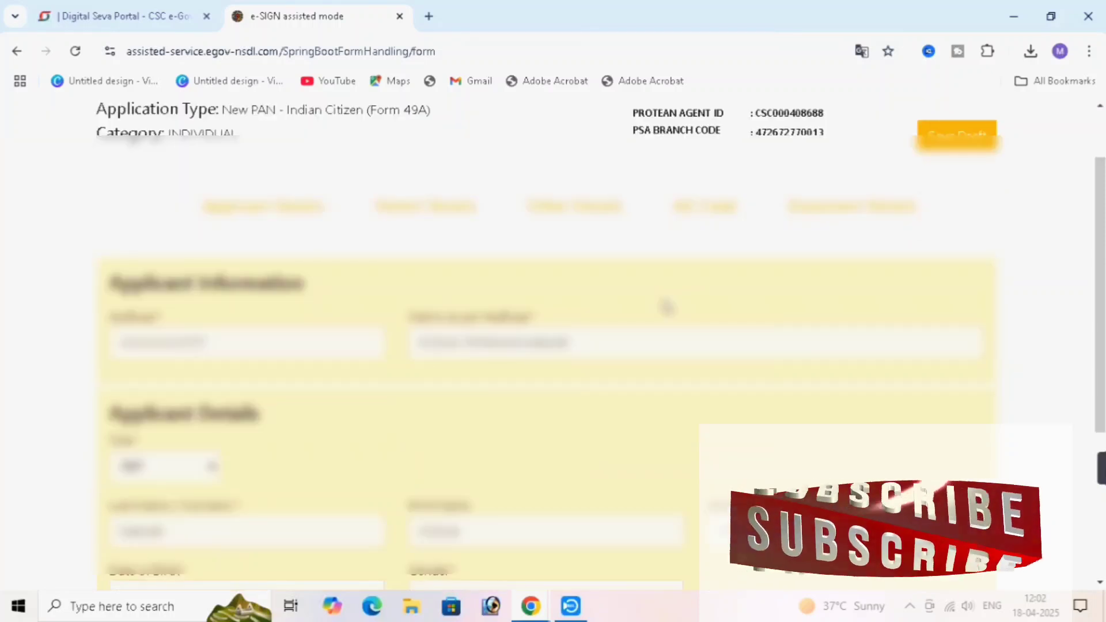
{"action": "scroll", "coordinate": [666, 308], "scroll_direction": "down", "scroll_amount": 4}
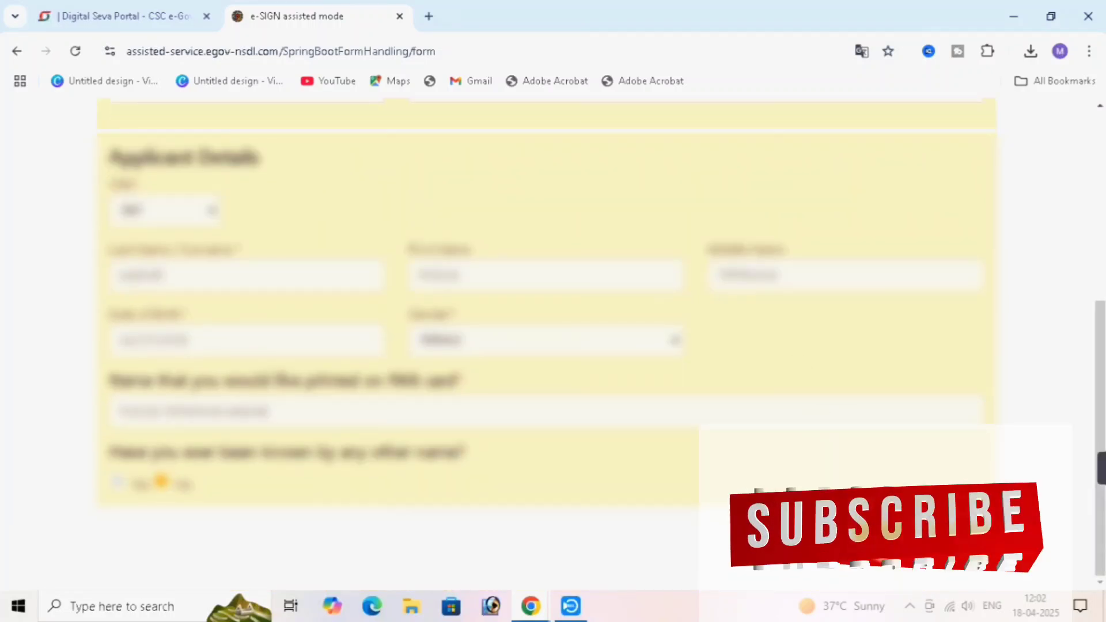
{"action": "scroll", "coordinate": [816, 402], "scroll_direction": "up", "scroll_amount": 5}
In Parent Details, answer No to single-parent mother and enter the father's surname in both fields.
{"action": "left_click", "coordinate": [425, 288]}
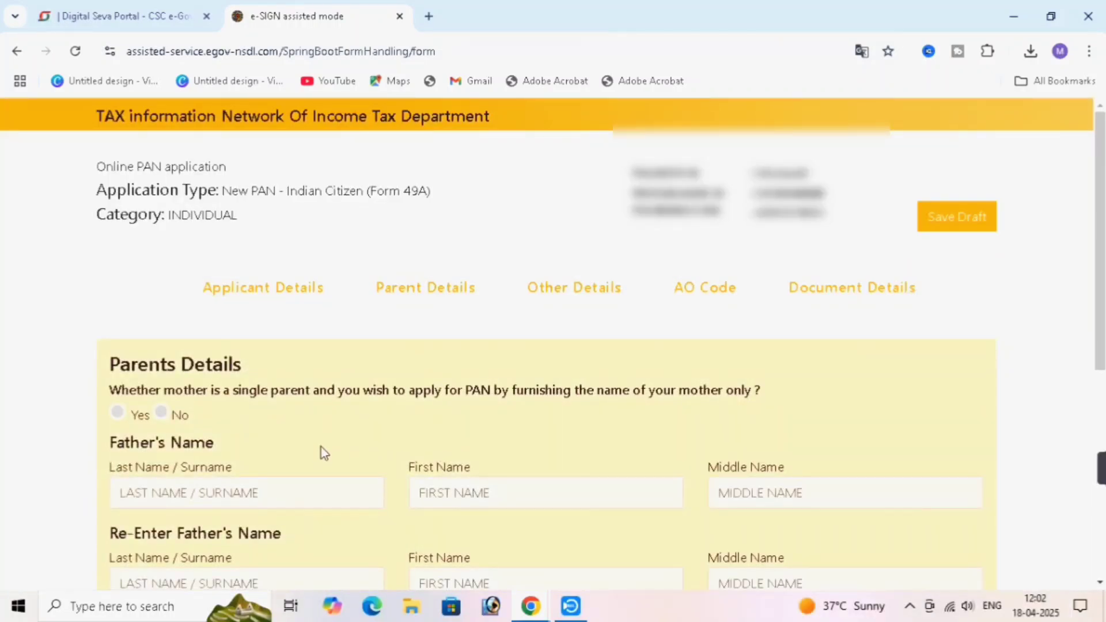
{"action": "scroll", "coordinate": [185, 428], "scroll_direction": "down", "scroll_amount": 1}
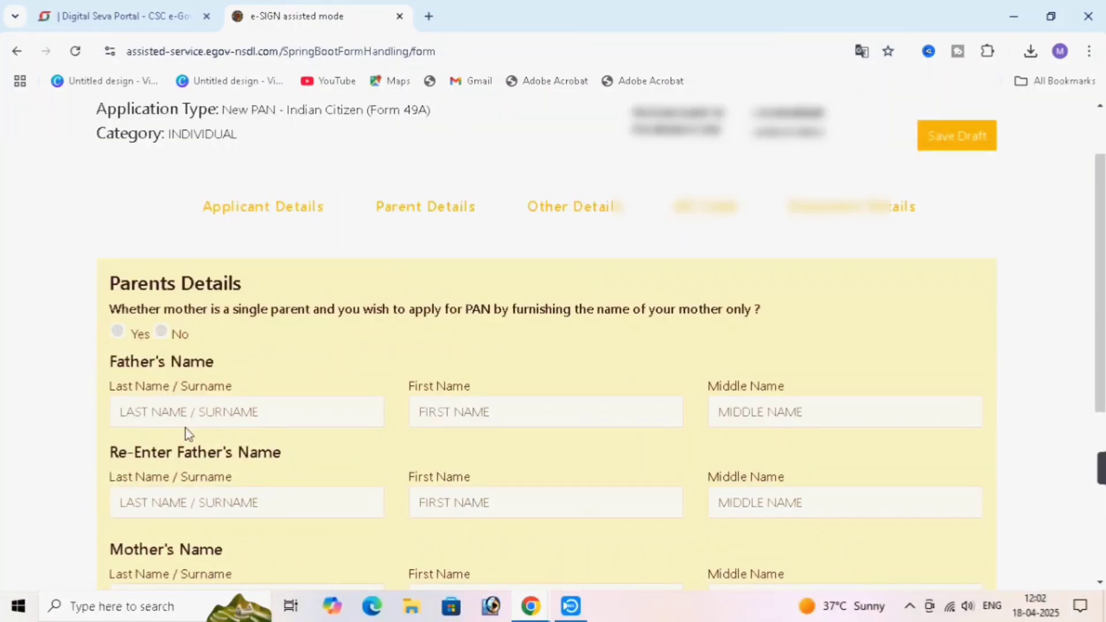
{"action": "left_click", "coordinate": [166, 335]}
{"action": "scroll", "coordinate": [547, 348], "scroll_direction": "down", "scroll_amount": 3}
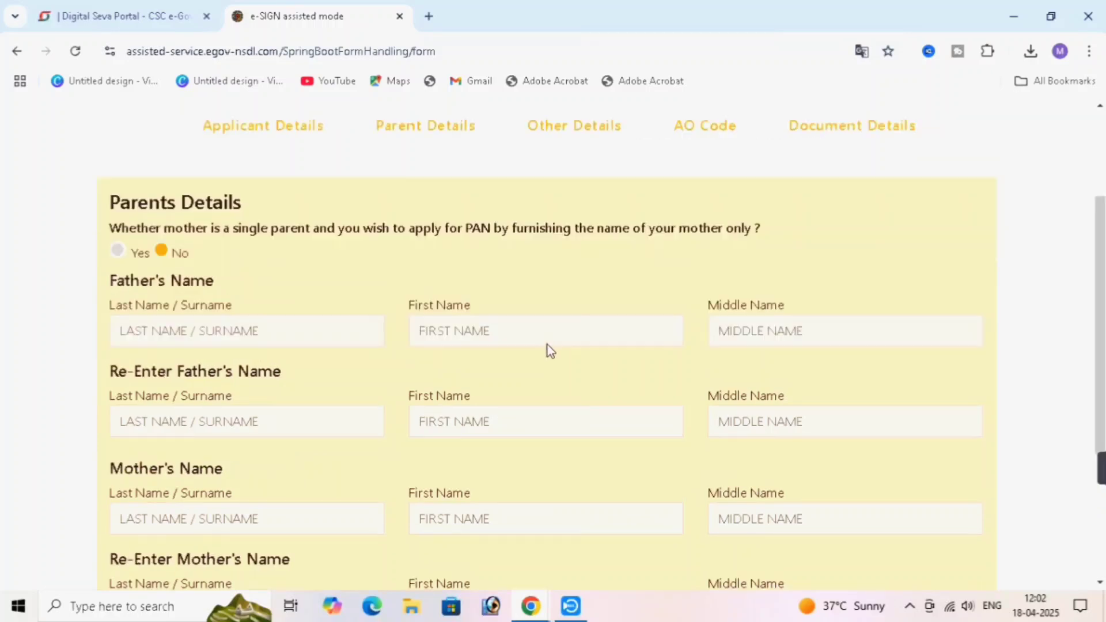
{"action": "scroll", "coordinate": [361, 338], "scroll_direction": "up", "scroll_amount": 1}
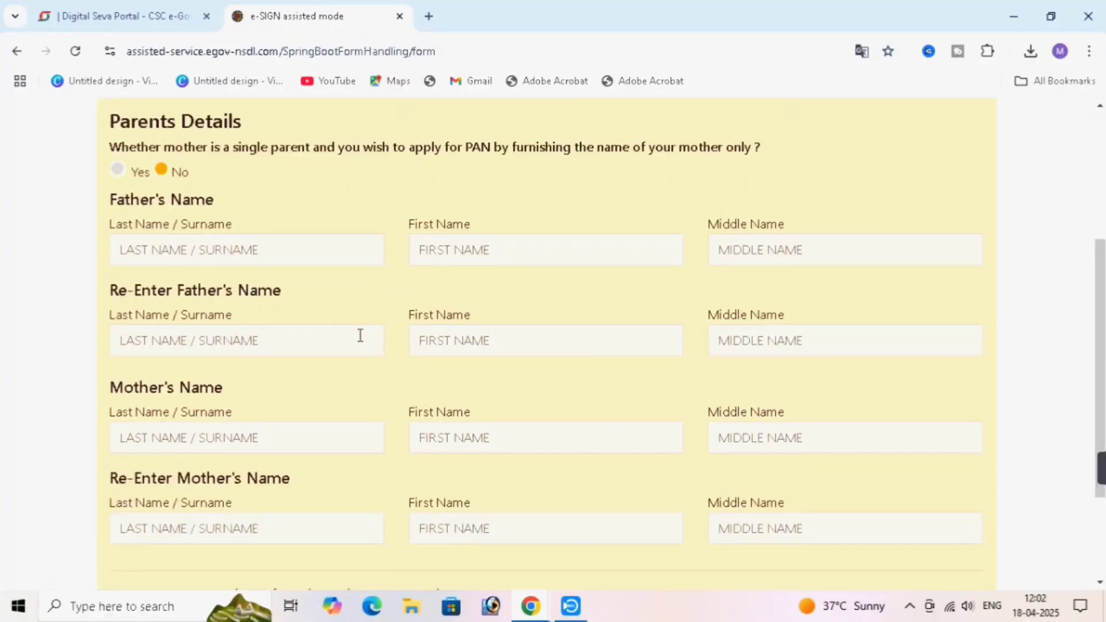
{"action": "left_click", "coordinate": [272, 257]}
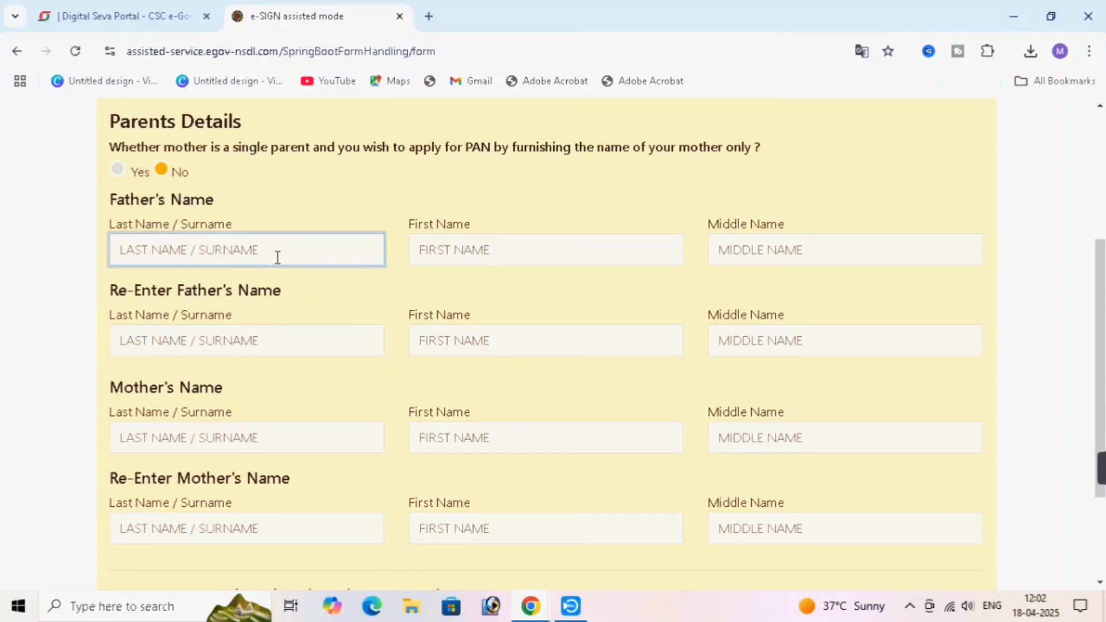
{"action": "type", "text": "YAMANAPPA"}
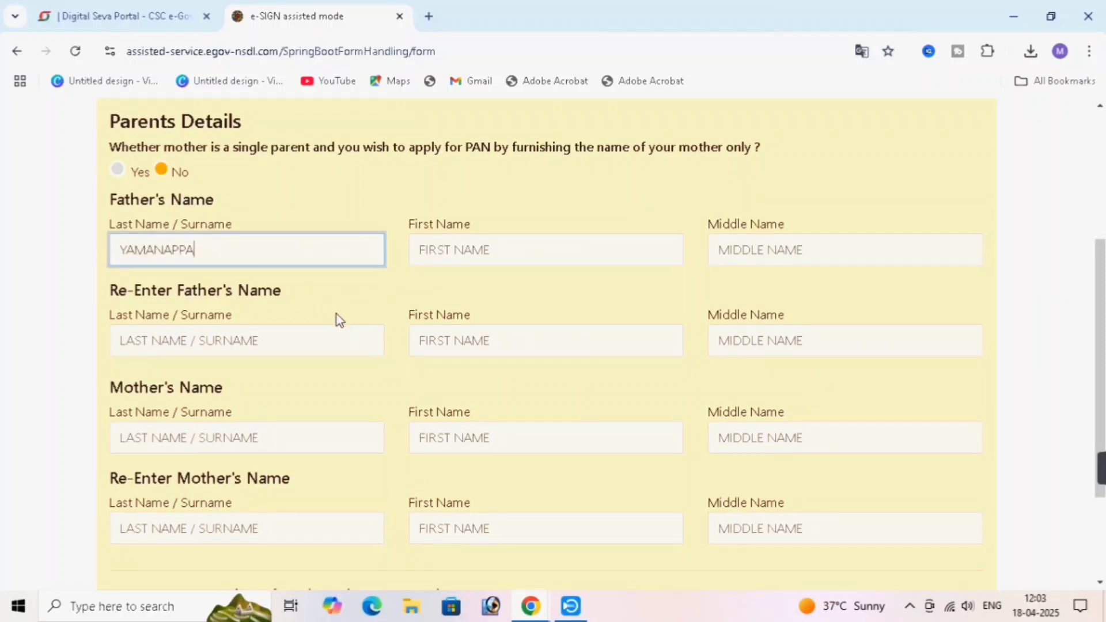
{"action": "left_click", "coordinate": [264, 338]}
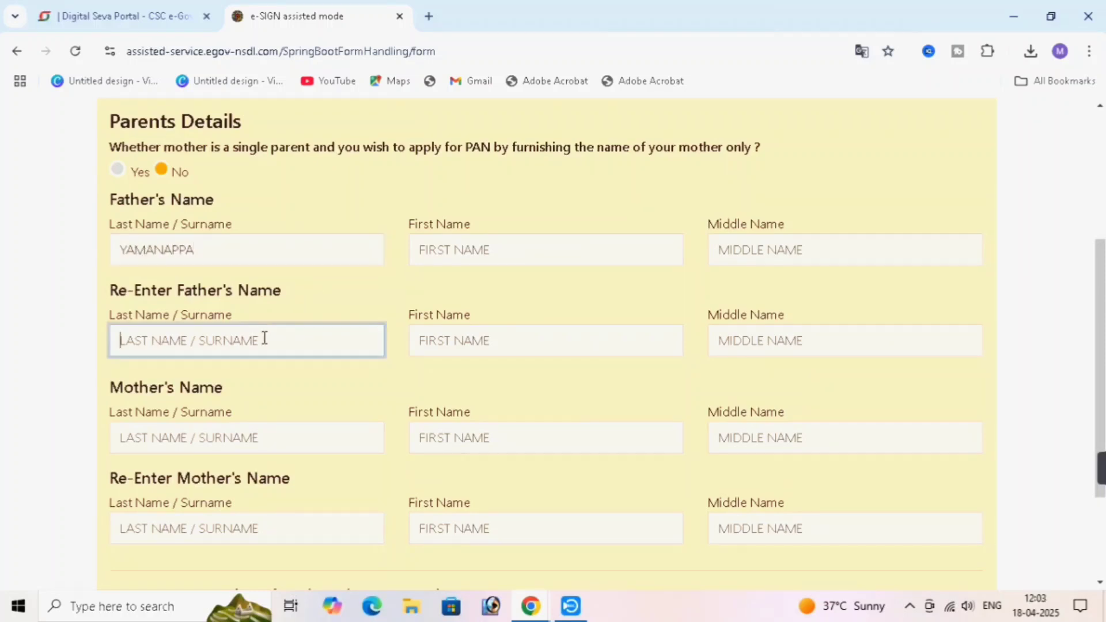
{"action": "type", "text": "YA"}
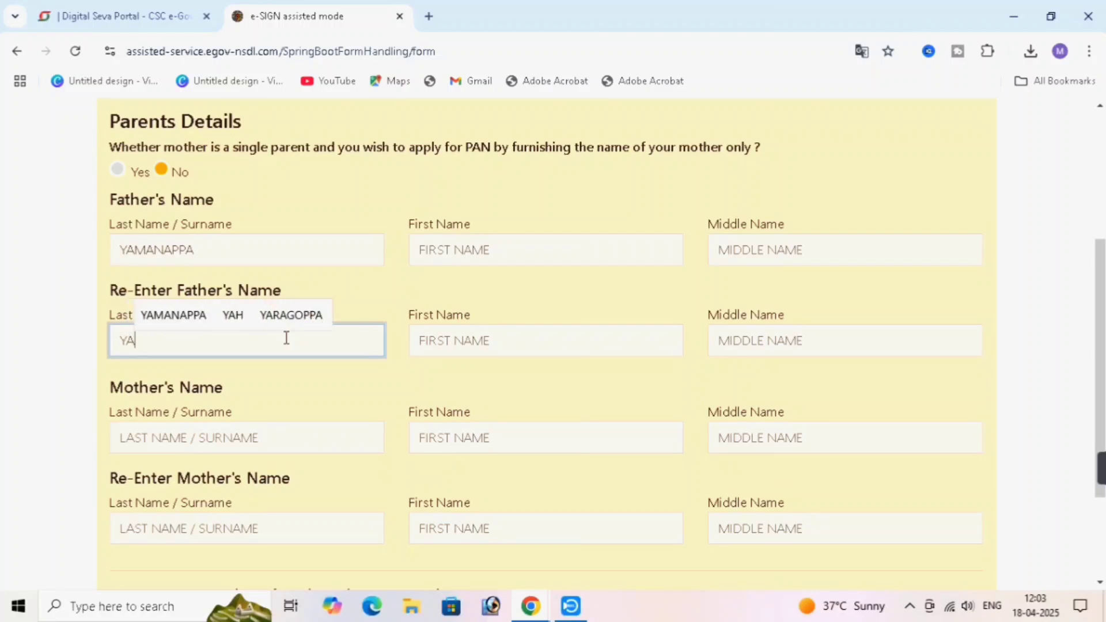
{"action": "type", "text": "MANAPPA"}
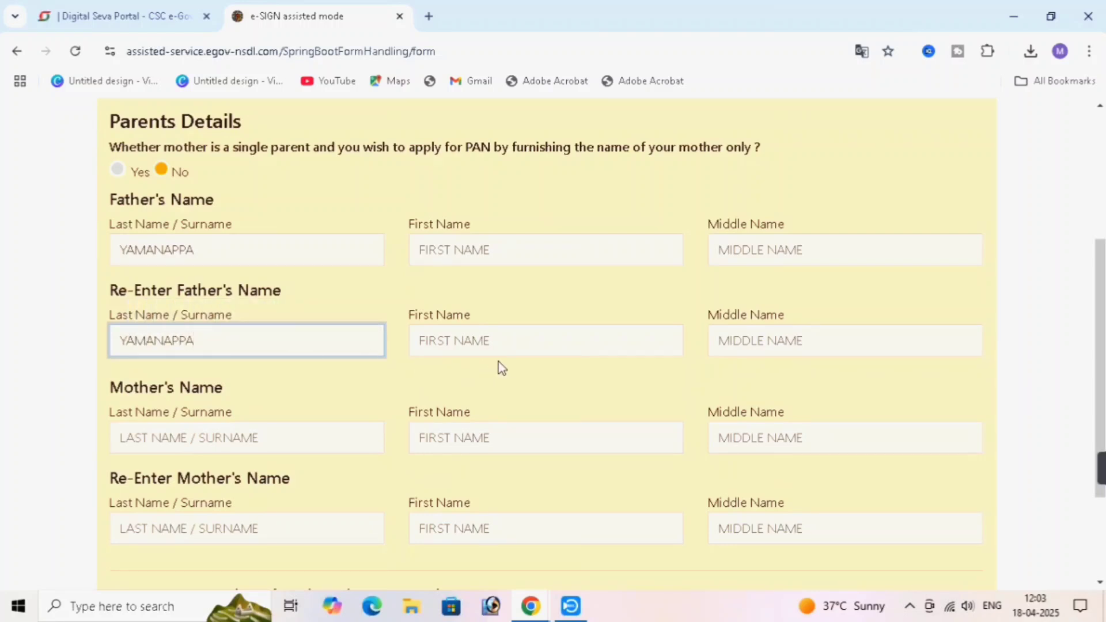
Save the parent details as a draft and acknowledge the confirmation.
{"action": "scroll", "coordinate": [505, 387], "scroll_direction": "down", "scroll_amount": 1}
{"action": "scroll", "coordinate": [492, 406], "scroll_direction": "down", "scroll_amount": 1}
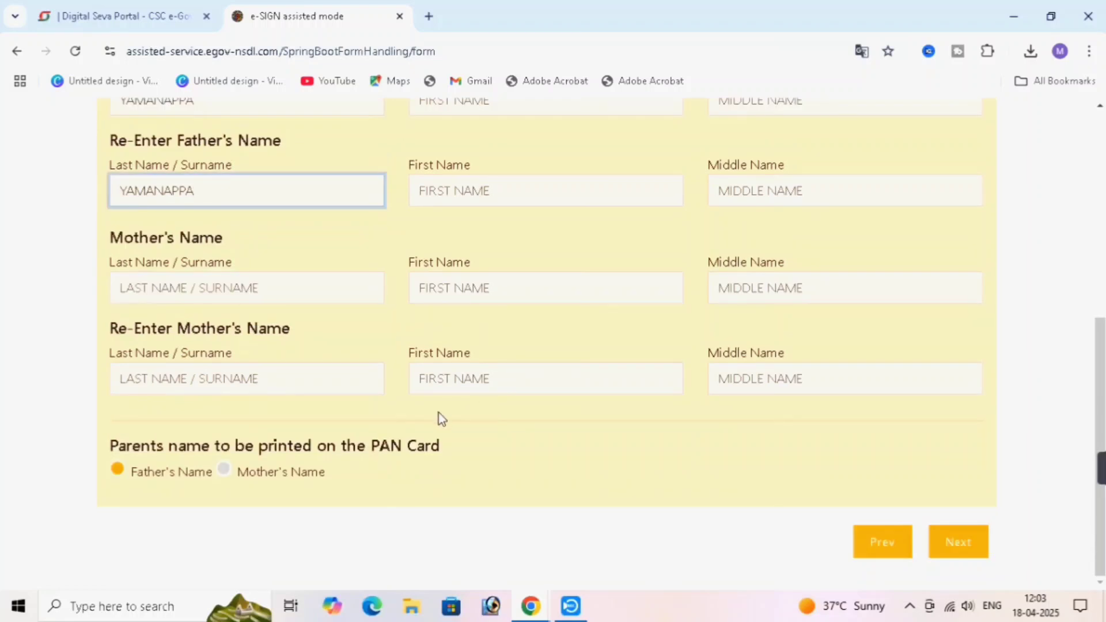
{"action": "left_click", "coordinate": [957, 543]}
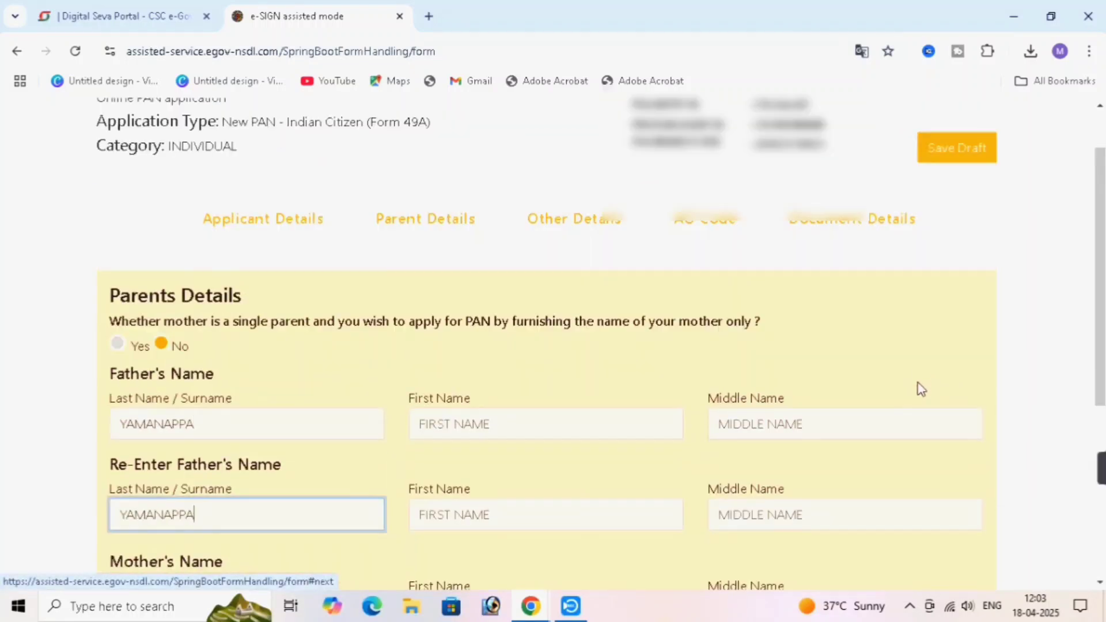
{"action": "left_click", "coordinate": [950, 157]}
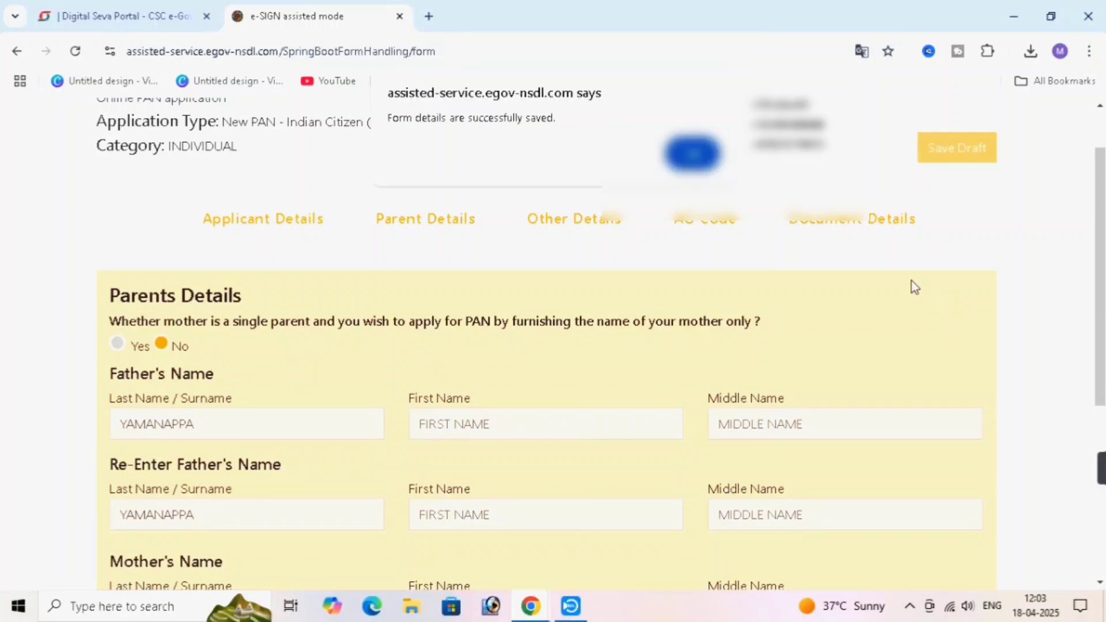
{"action": "left_click", "coordinate": [717, 160]}
{"action": "scroll", "coordinate": [759, 356], "scroll_direction": "down", "scroll_amount": 1}
{"action": "scroll", "coordinate": [758, 356], "scroll_direction": "down", "scroll_amount": 3}
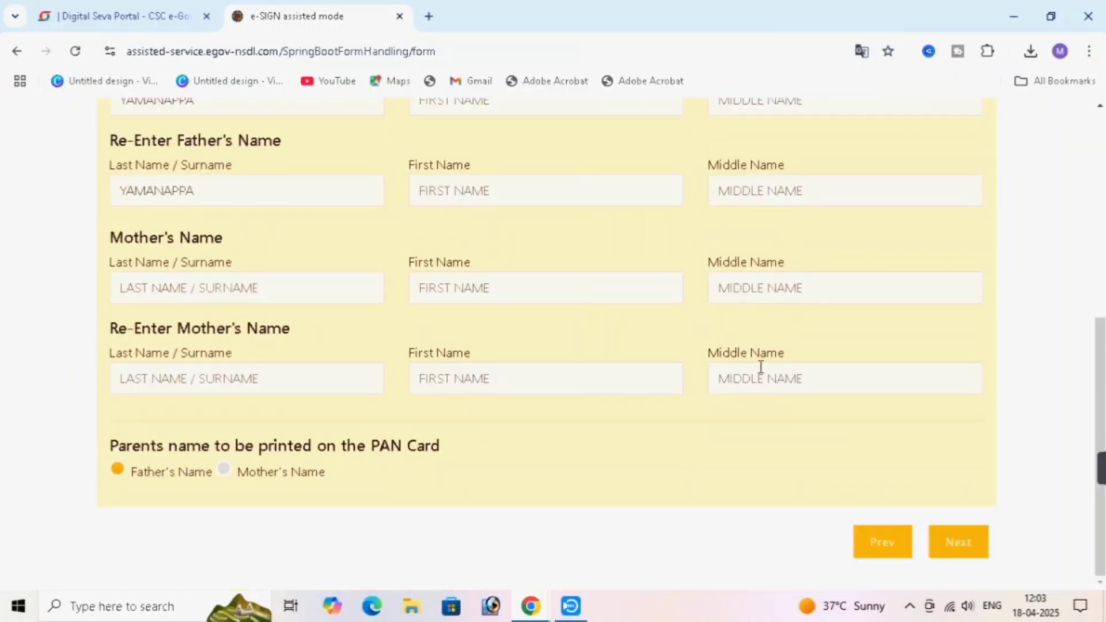
In Other Details, set the communication address to RESIDENCE and correct the residence PIN code.
{"action": "left_click", "coordinate": [961, 550]}
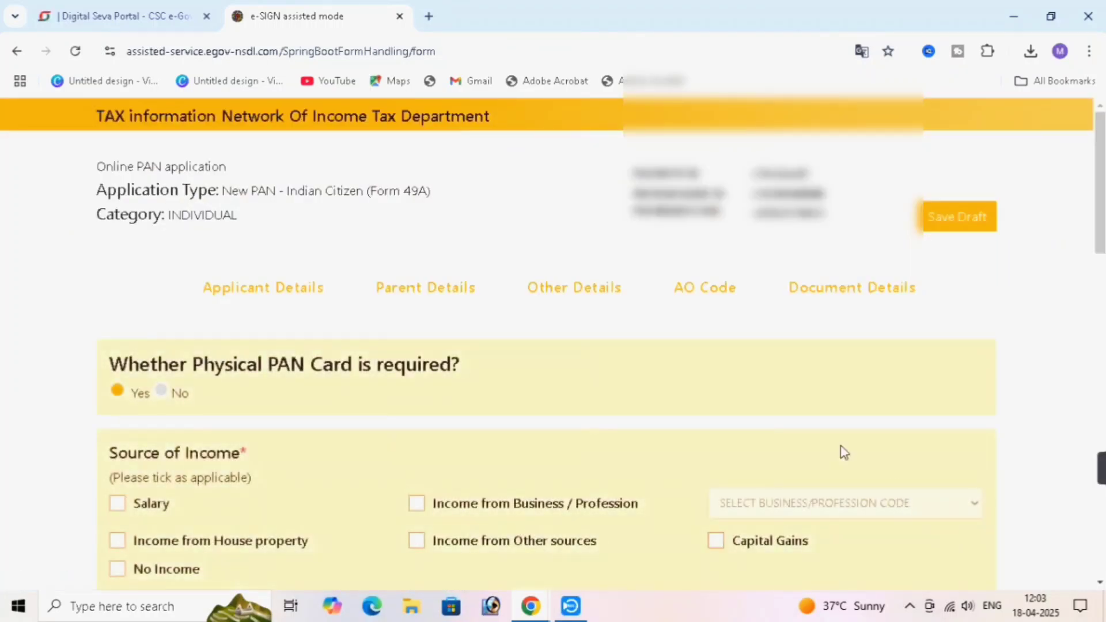
{"action": "scroll", "coordinate": [579, 394], "scroll_direction": "down", "scroll_amount": 3}
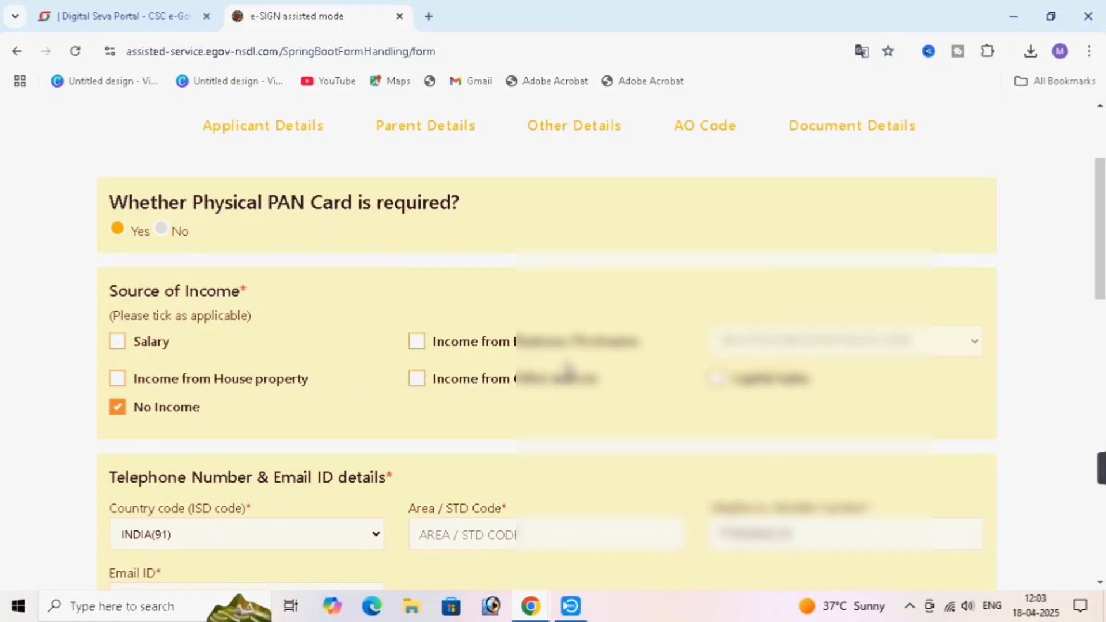
{"action": "scroll", "coordinate": [628, 362], "scroll_direction": "down", "scroll_amount": 3}
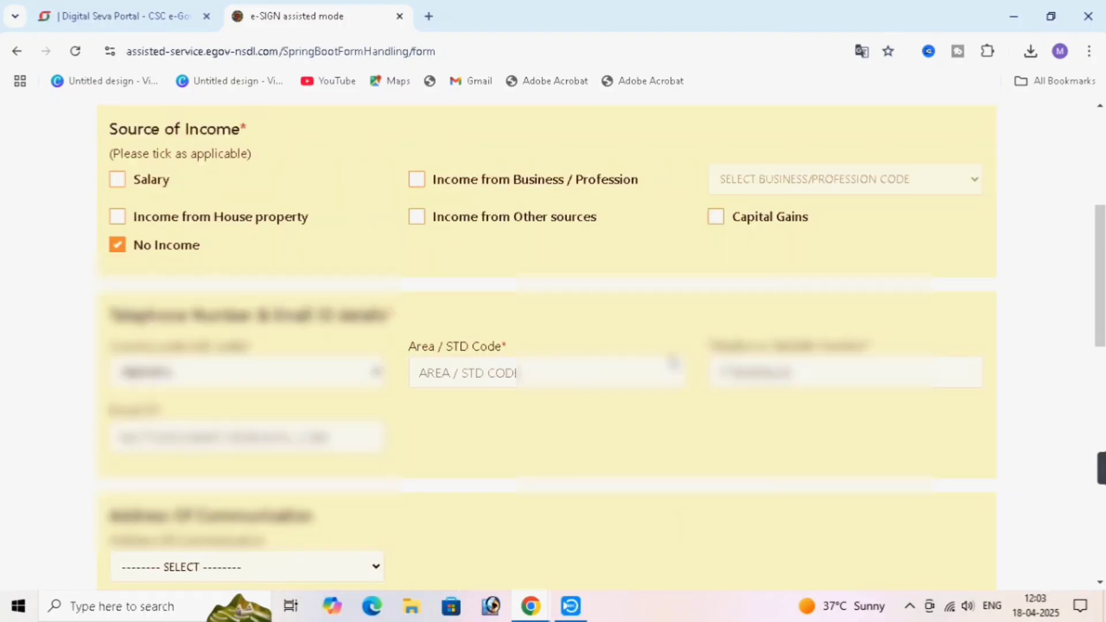
{"action": "scroll", "coordinate": [333, 384], "scroll_direction": "down", "scroll_amount": 3}
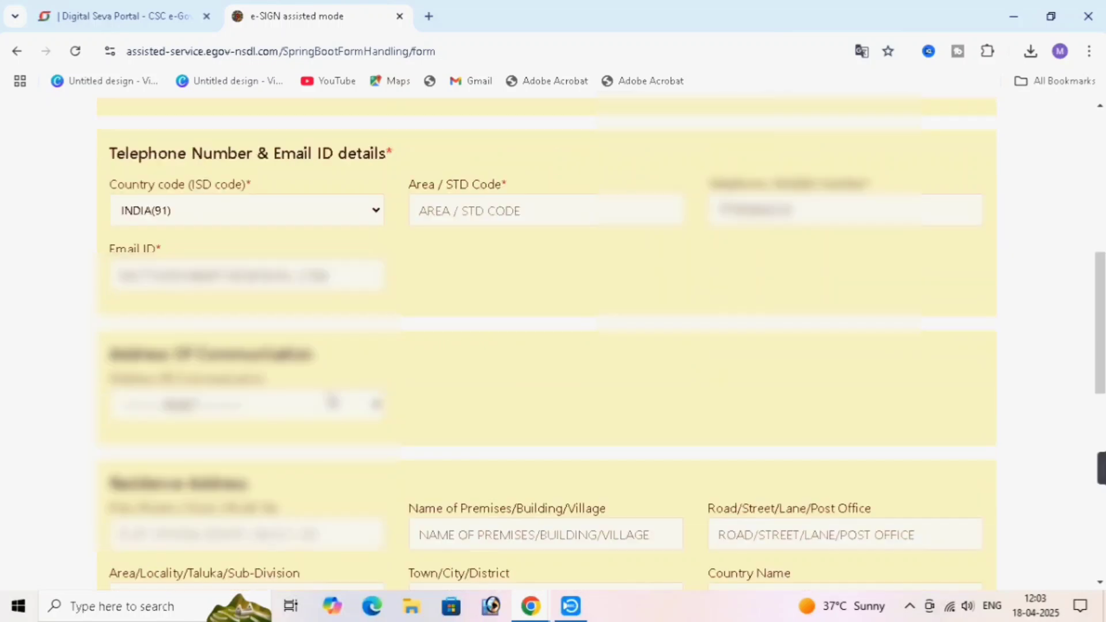
{"action": "left_click", "coordinate": [228, 410]}
{"action": "left_click", "coordinate": [203, 453]}
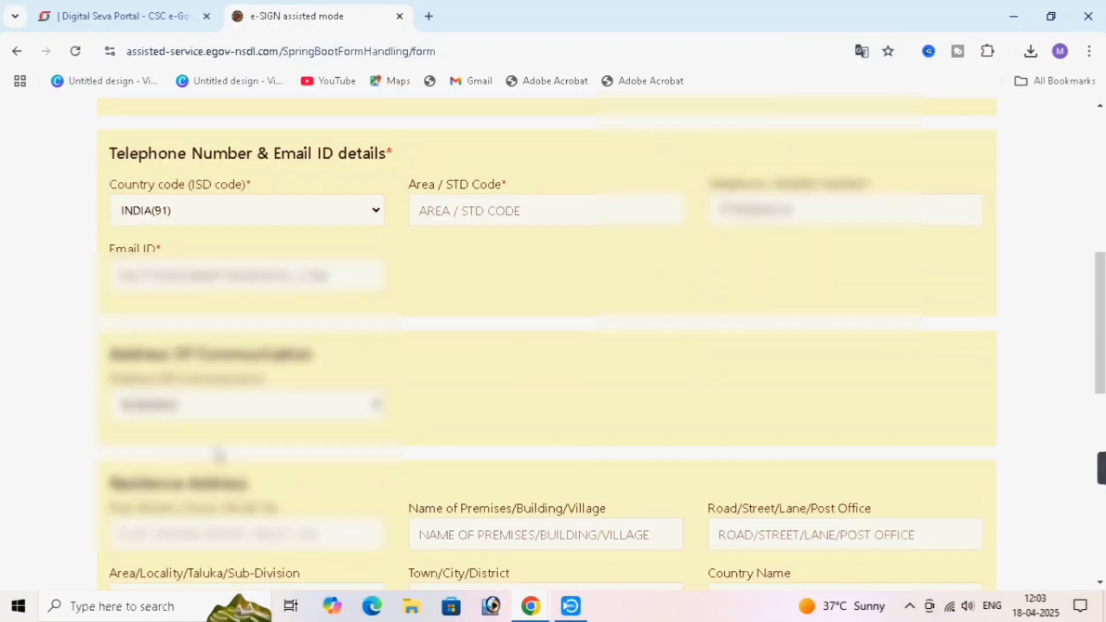
{"action": "scroll", "coordinate": [538, 352], "scroll_direction": "down", "scroll_amount": 3}
{"action": "scroll", "coordinate": [519, 358], "scroll_direction": "down", "scroll_amount": 2}
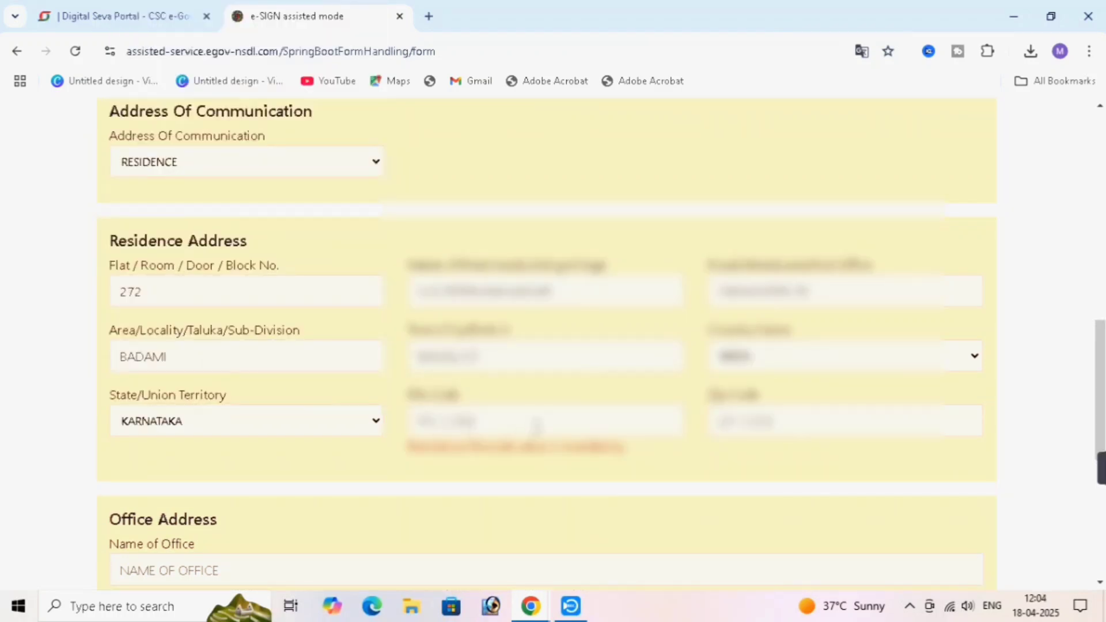
{"action": "left_click", "coordinate": [537, 423]}
{"action": "key", "text": "BackSpace"}
{"action": "key", "text": "BackSpace"}
{"action": "key", "text": "BackSpace"}
{"action": "key", "text": "BackSpace"}
{"action": "key", "text": "BackSpace"}
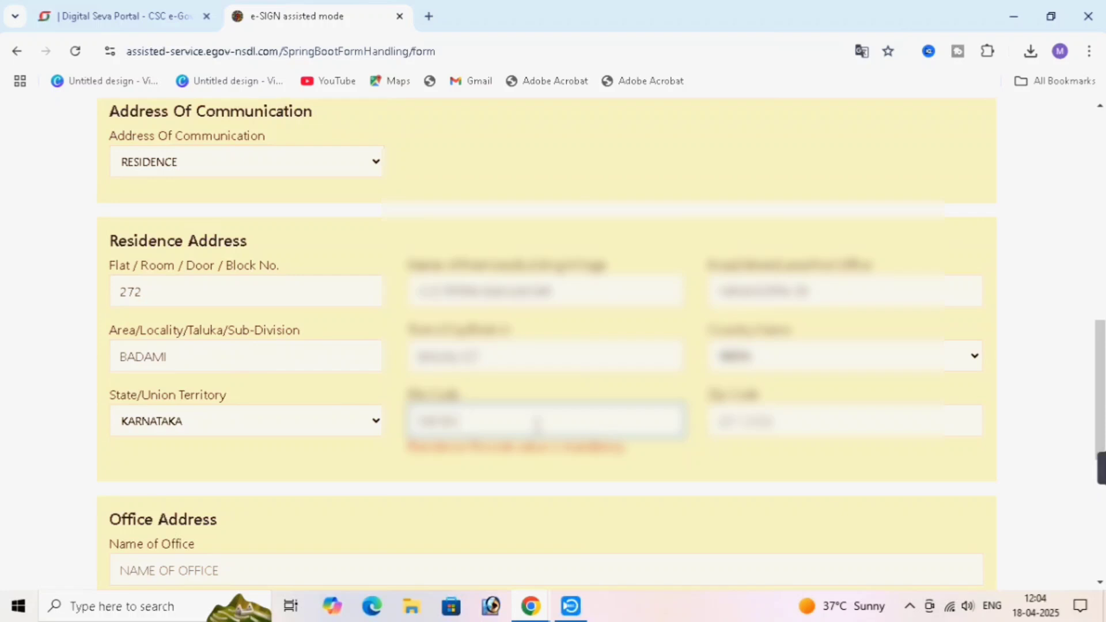
{"action": "left_click", "coordinate": [799, 419]}
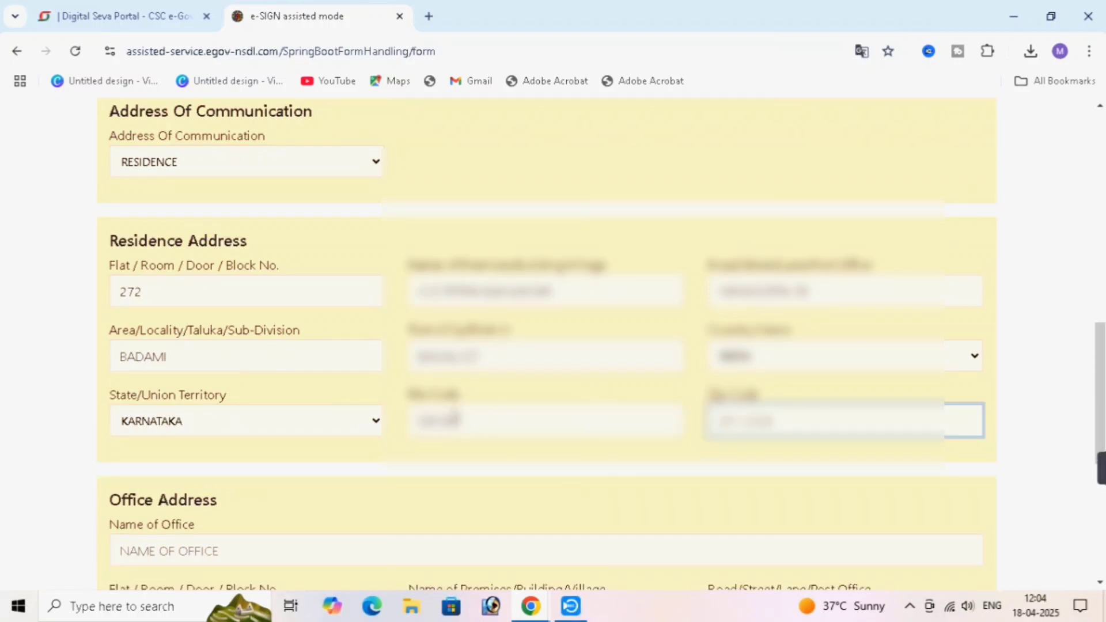
Answer No to appointing a representative assessee.
{"action": "scroll", "coordinate": [614, 420], "scroll_direction": "down", "scroll_amount": 1}
{"action": "scroll", "coordinate": [651, 426], "scroll_direction": "down", "scroll_amount": 1}
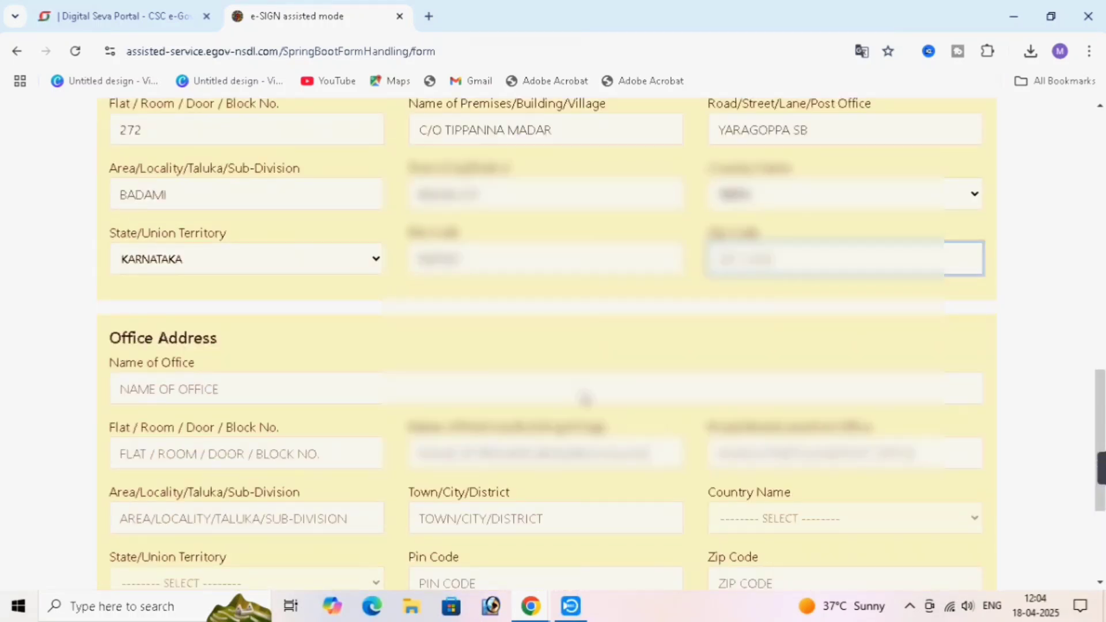
{"action": "scroll", "coordinate": [514, 384], "scroll_direction": "down", "scroll_amount": 1}
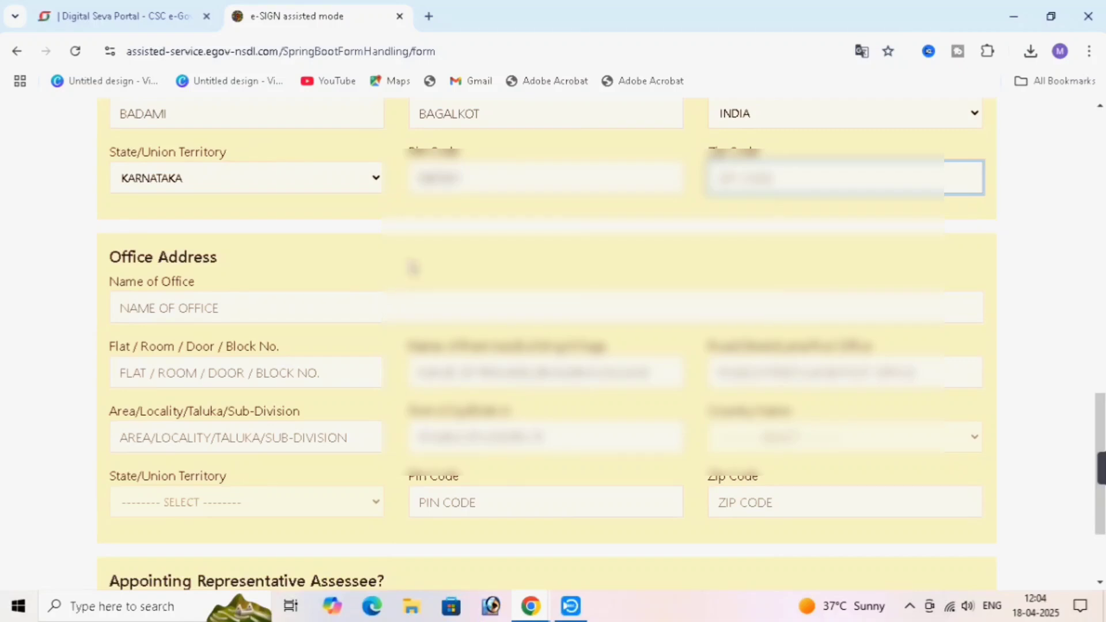
{"action": "scroll", "coordinate": [412, 262], "scroll_direction": "down", "scroll_amount": 2}
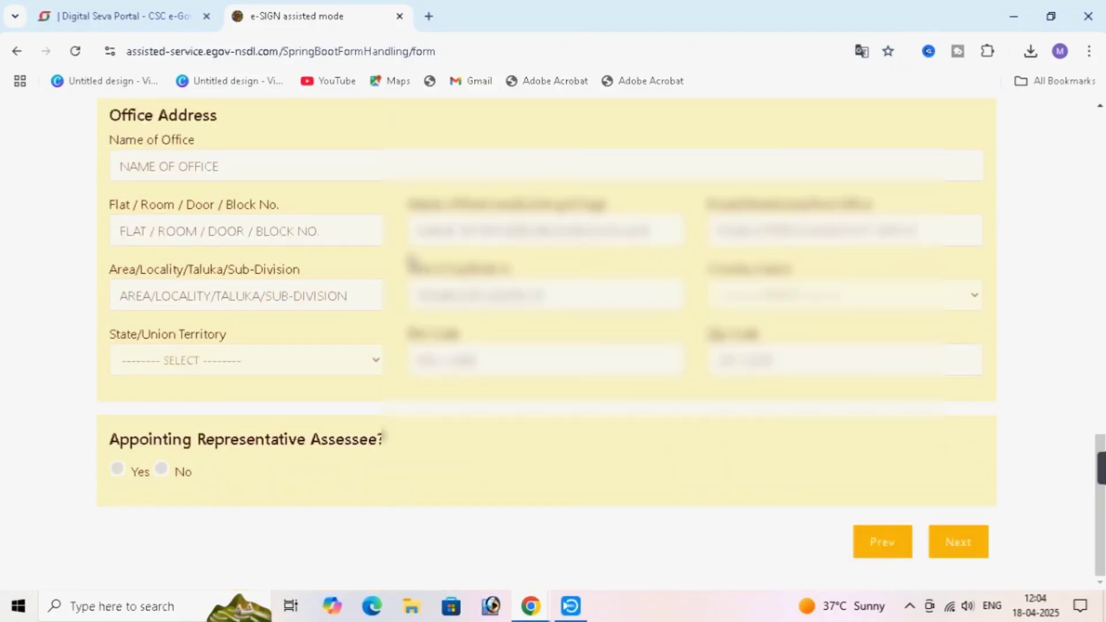
{"action": "left_click", "coordinate": [161, 468]}
Save the Other Details as a draft, acknowledging each saved confirmation.
{"action": "scroll", "coordinate": [686, 245], "scroll_direction": "up", "scroll_amount": 2}
{"action": "scroll", "coordinate": [691, 241], "scroll_direction": "up", "scroll_amount": 10}
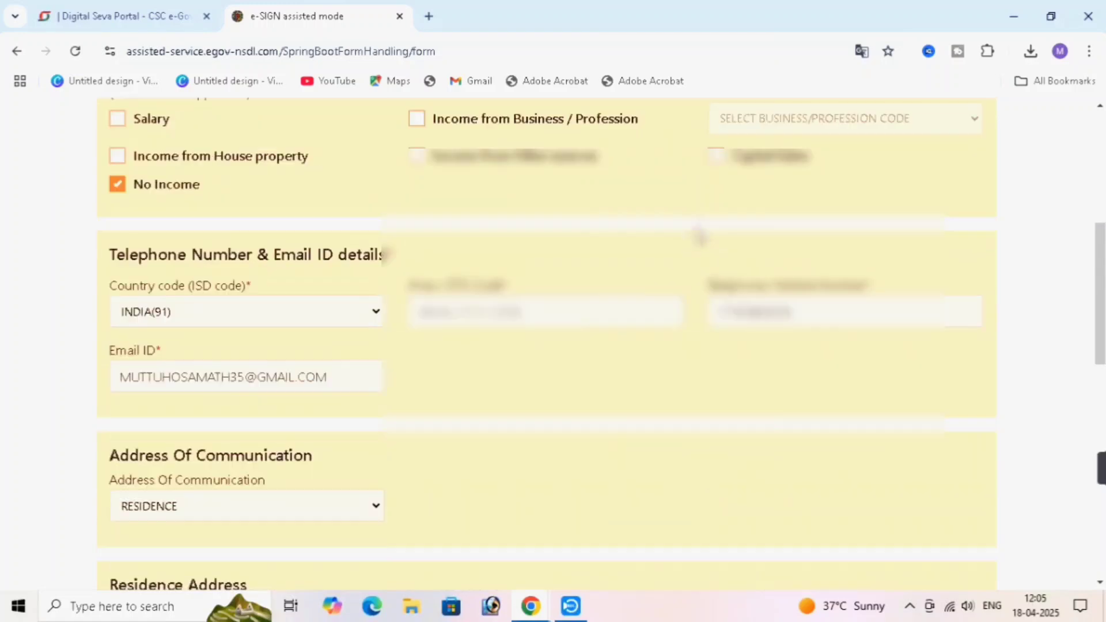
{"action": "scroll", "coordinate": [901, 198], "scroll_direction": "up", "scroll_amount": 2}
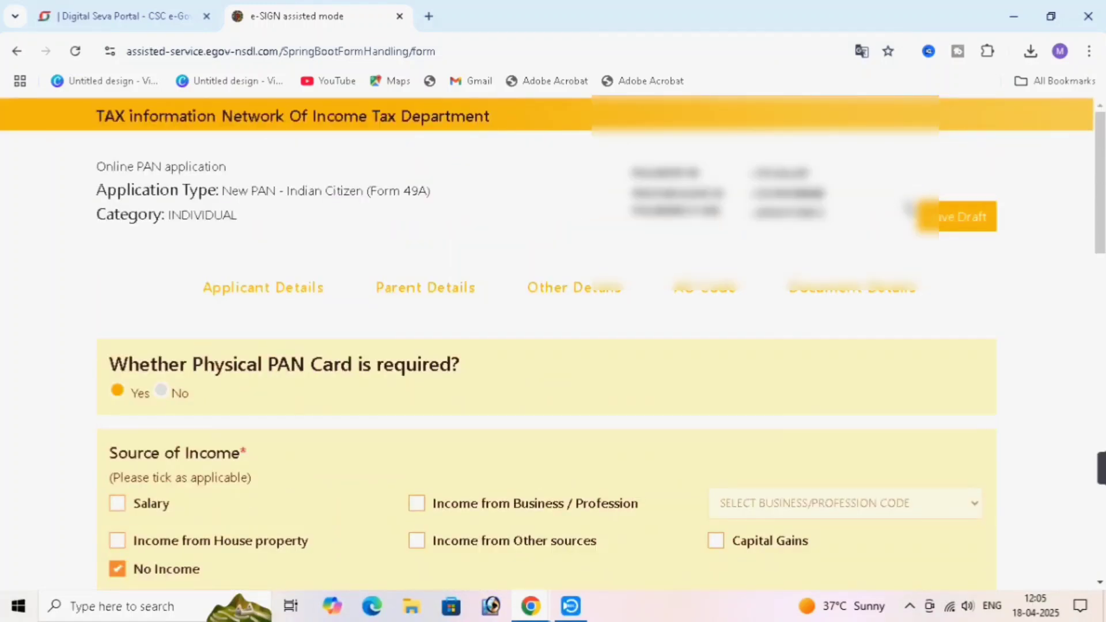
{"action": "left_click", "coordinate": [945, 219]}
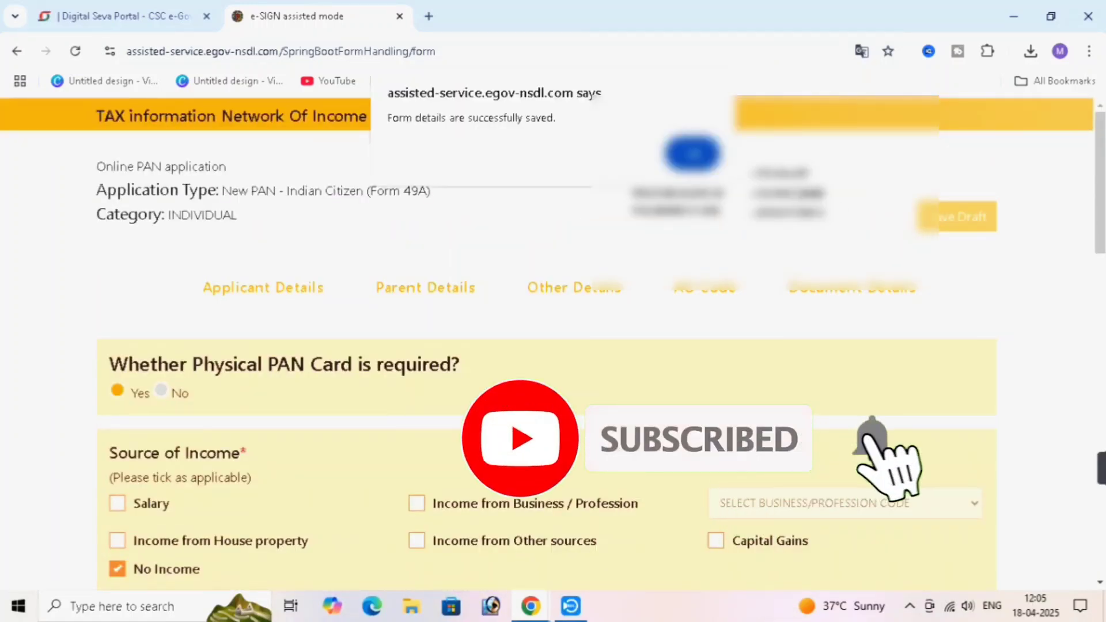
{"action": "key", "text": "Return"}
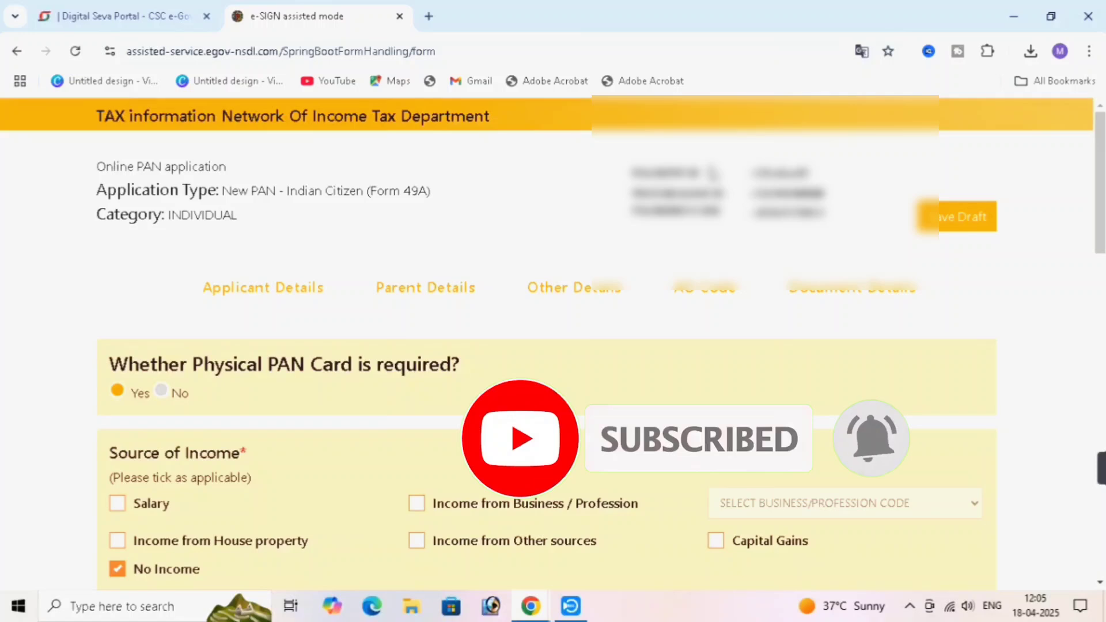
{"action": "scroll", "coordinate": [547, 346], "scroll_direction": "down", "scroll_amount": 1}
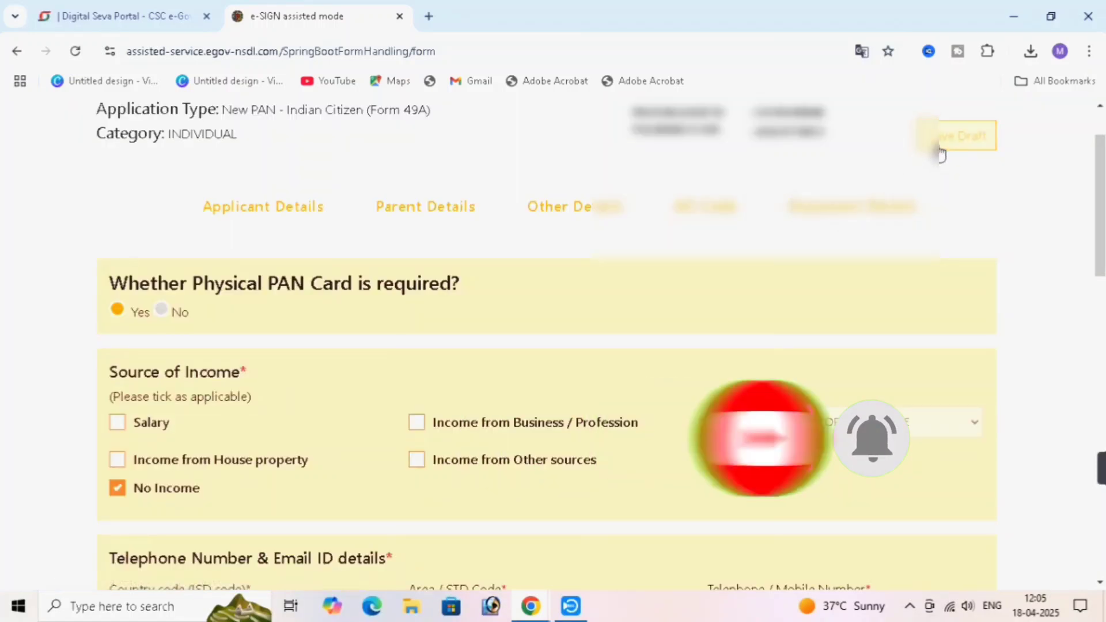
{"action": "left_click", "coordinate": [956, 135]}
{"action": "scroll", "coordinate": [923, 215], "scroll_direction": "down", "scroll_amount": 3}
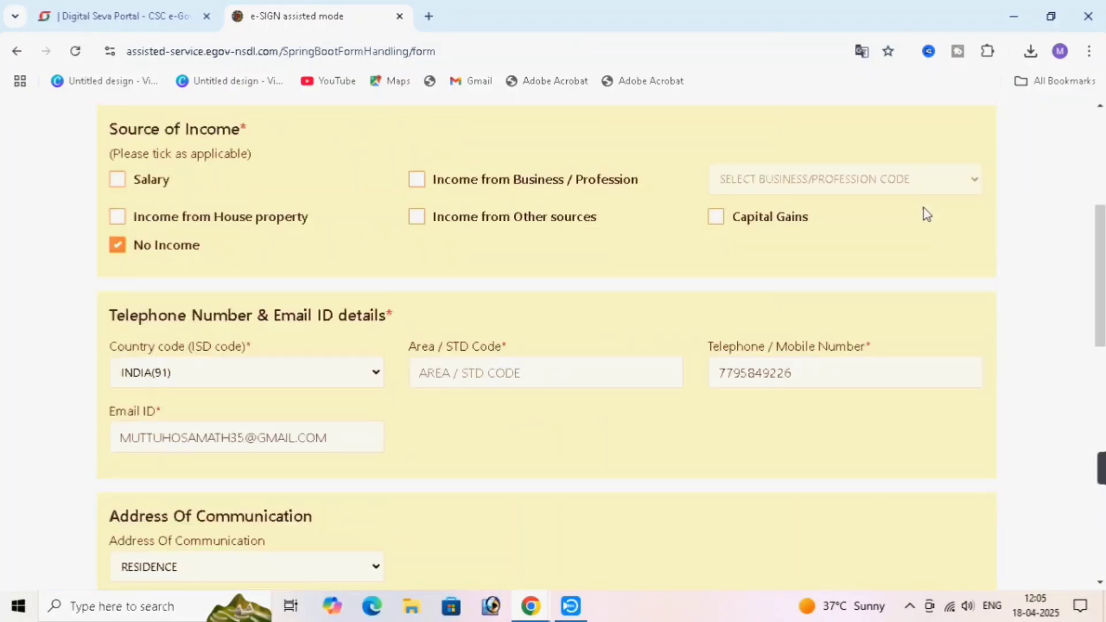
{"action": "left_click", "coordinate": [692, 154]}
{"action": "scroll", "coordinate": [870, 201], "scroll_direction": "down", "scroll_amount": 10}
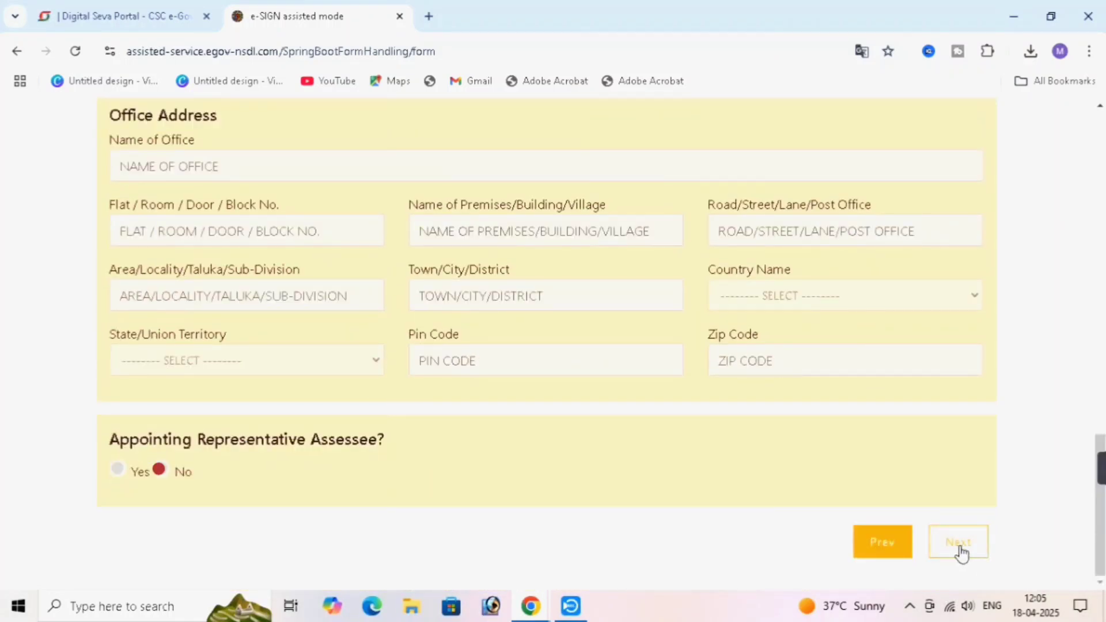
Save the AO Code section as a draft and advance to Document Details.
{"action": "left_click", "coordinate": [959, 544]}
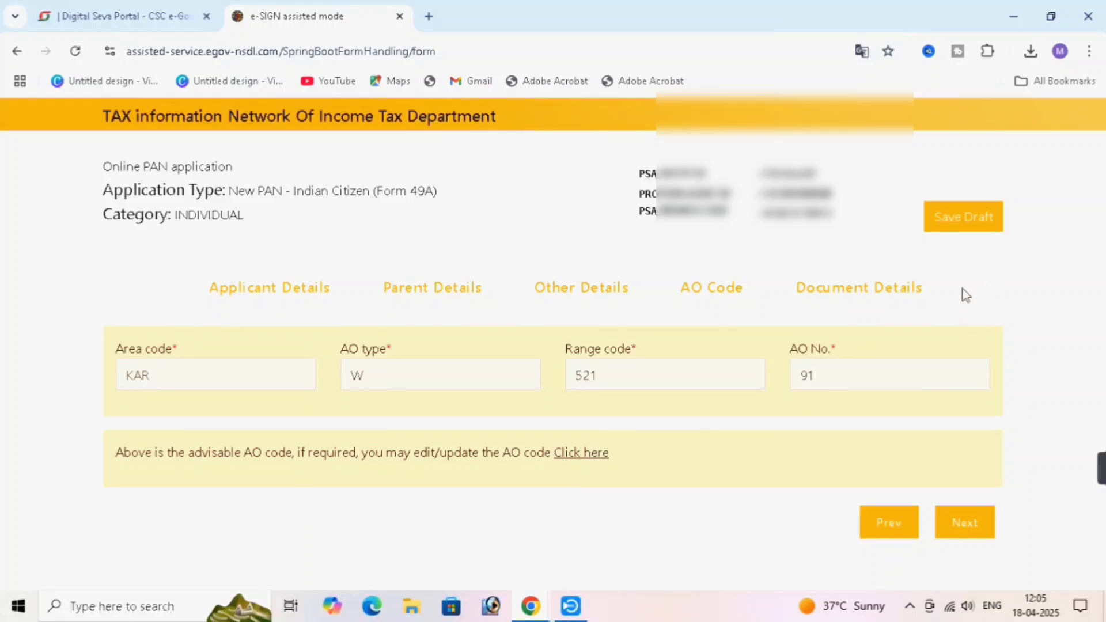
{"action": "left_click", "coordinate": [958, 219]}
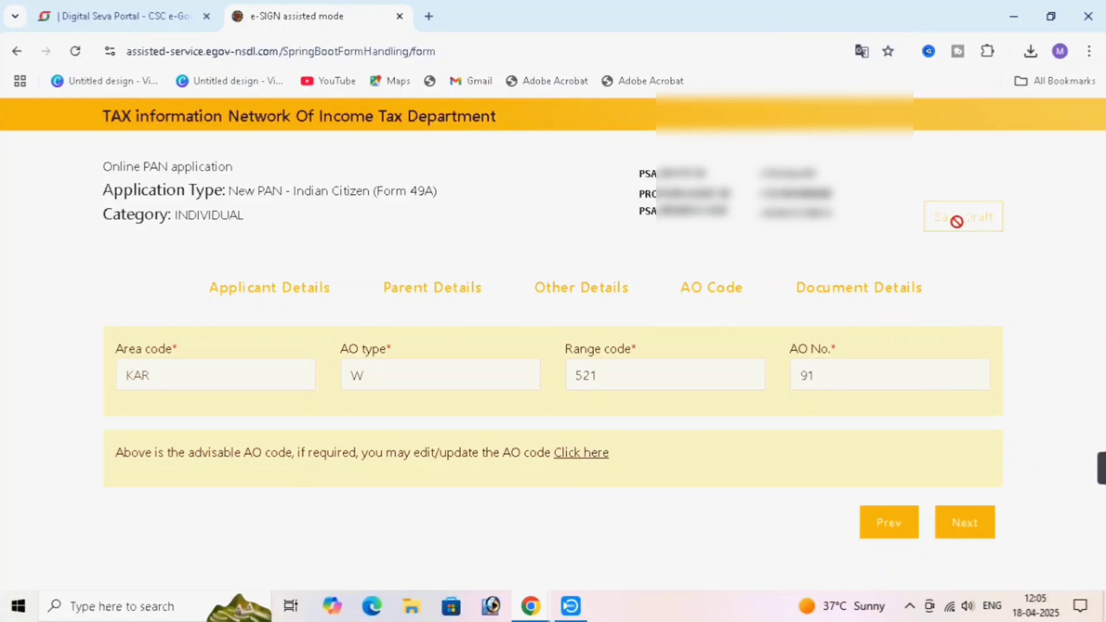
{"action": "left_click", "coordinate": [693, 152]}
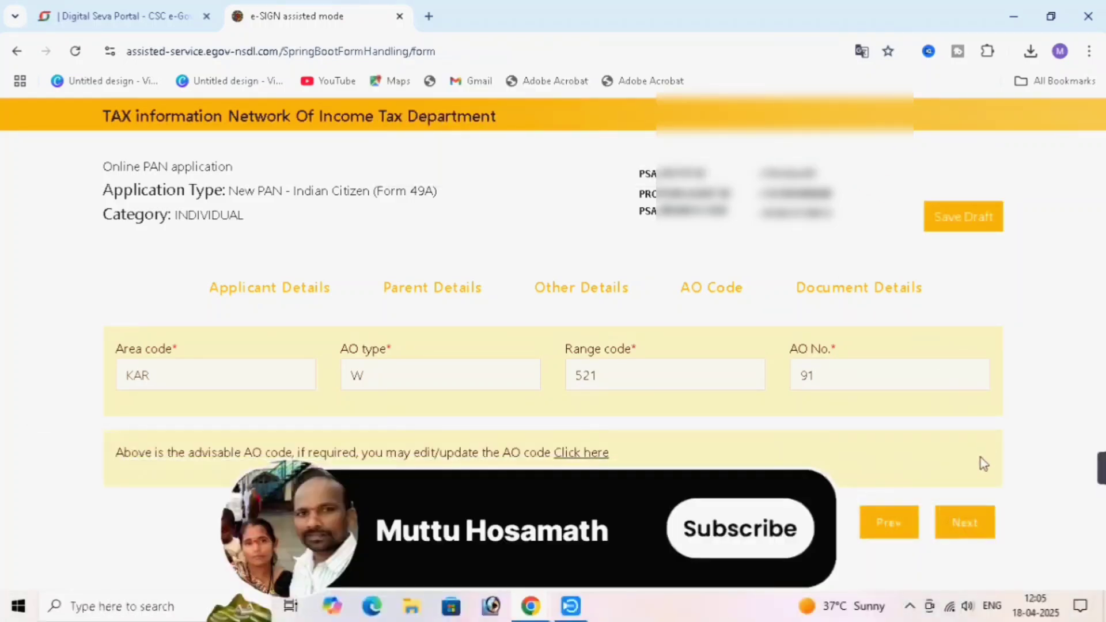
{"action": "left_click", "coordinate": [965, 524]}
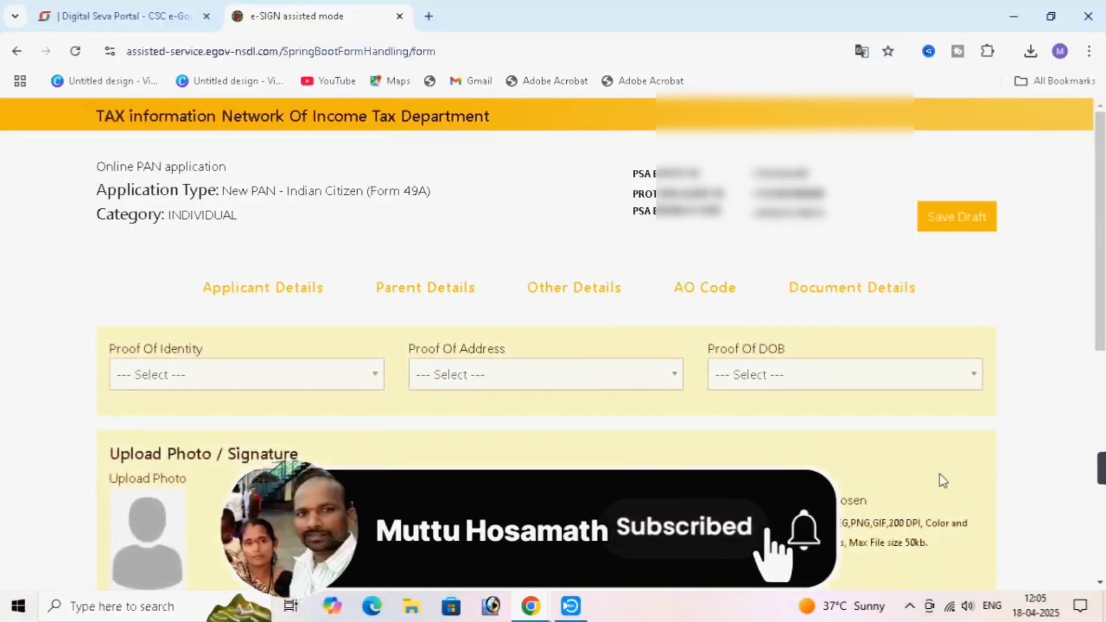
Attach the applicant's photo image from Downloads.
{"action": "scroll", "coordinate": [937, 479], "scroll_direction": "down", "scroll_amount": 3}
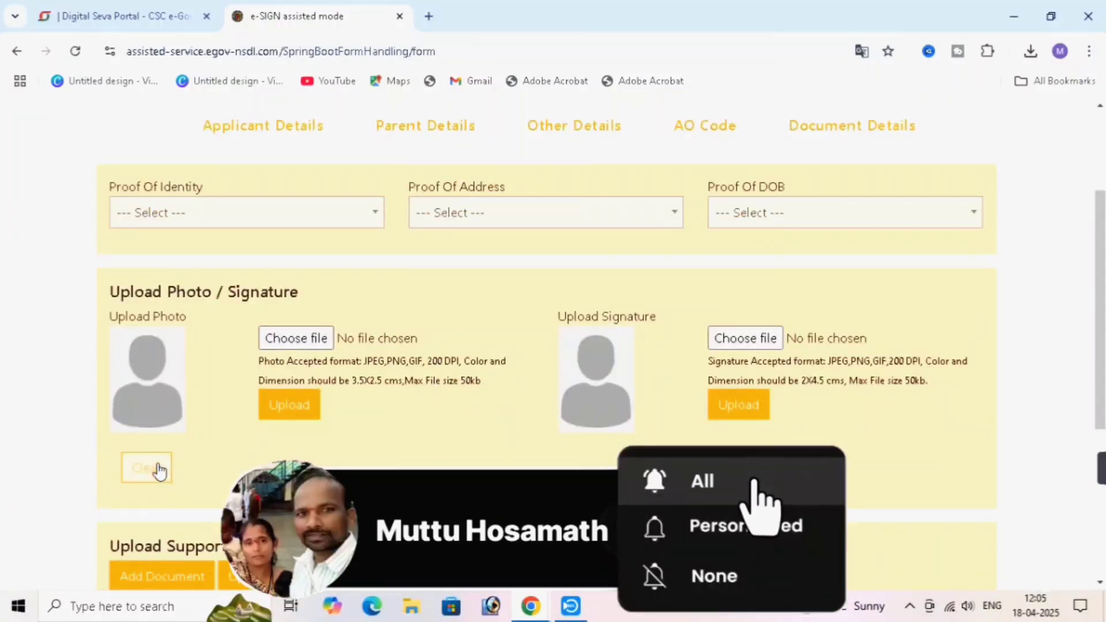
{"action": "left_click", "coordinate": [283, 337]}
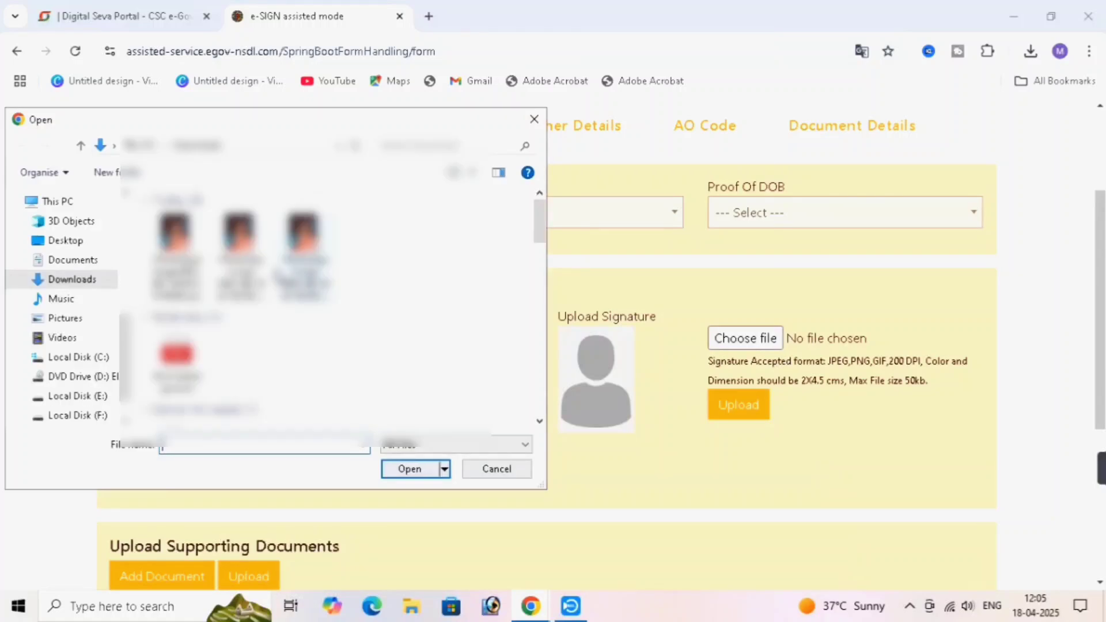
{"action": "left_click", "coordinate": [175, 253]}
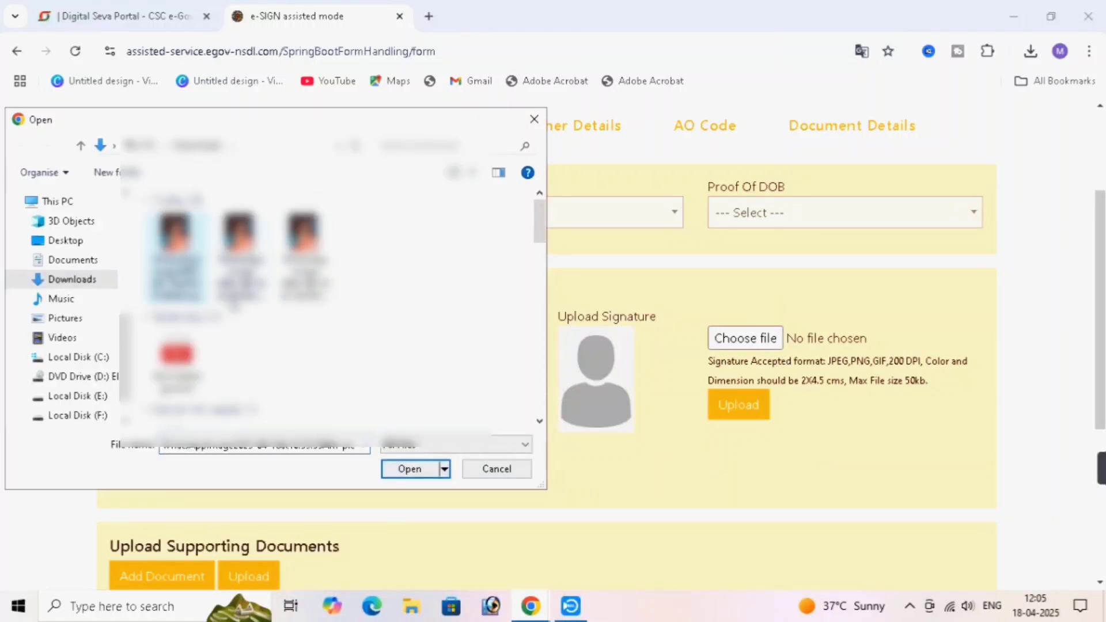
{"action": "left_click", "coordinate": [402, 469]}
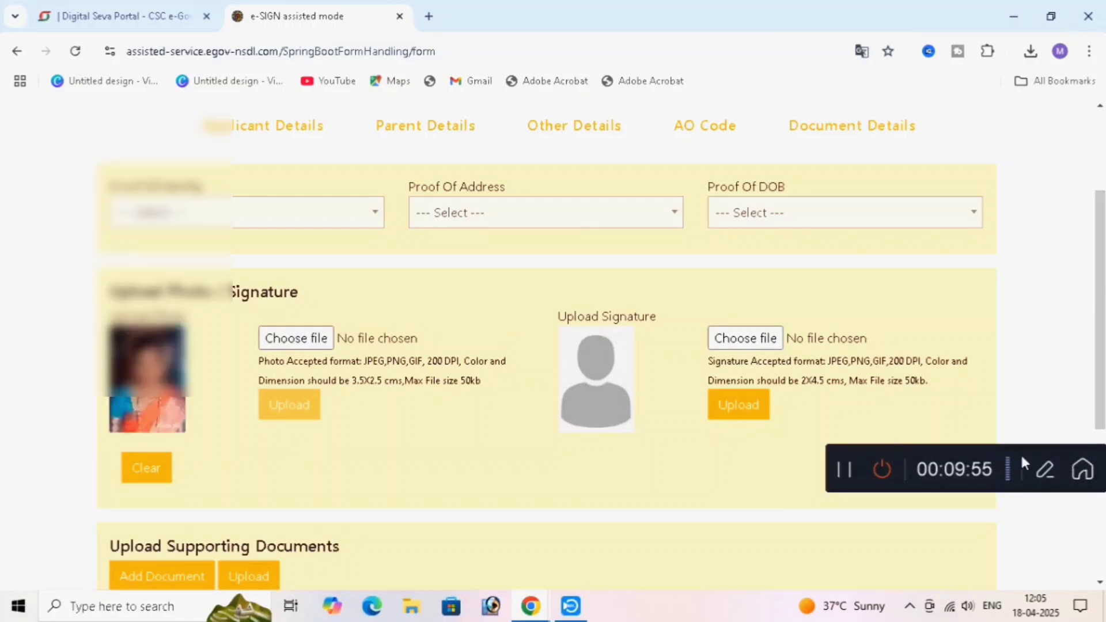
Attach and upload the signature image img20250418_11400418.jpg.
{"action": "left_click", "coordinate": [768, 340]}
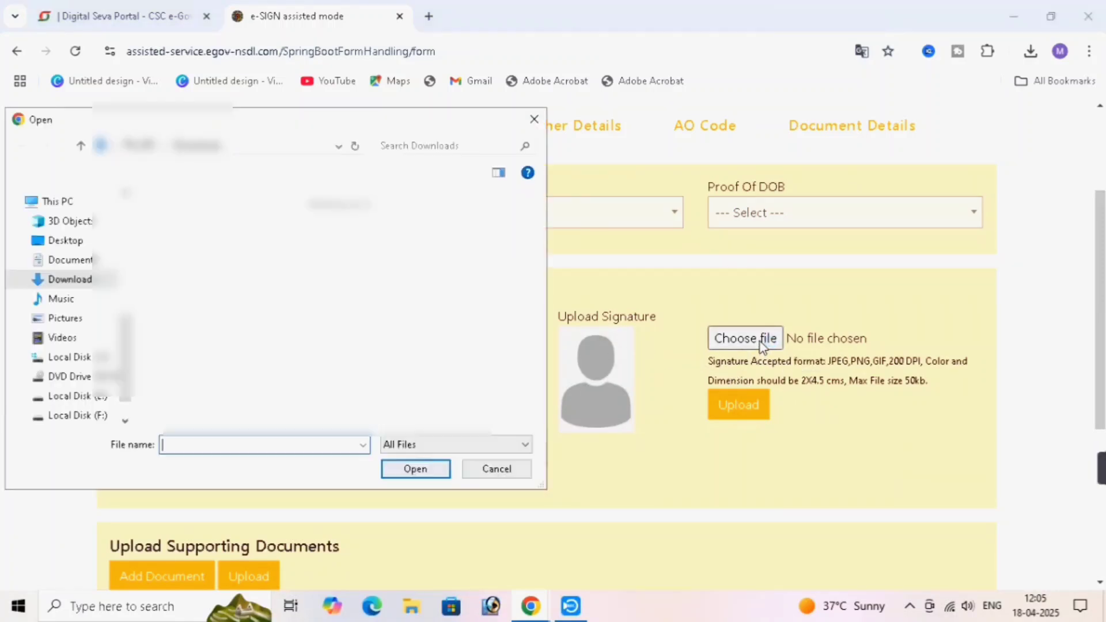
{"action": "left_click", "coordinate": [193, 275]}
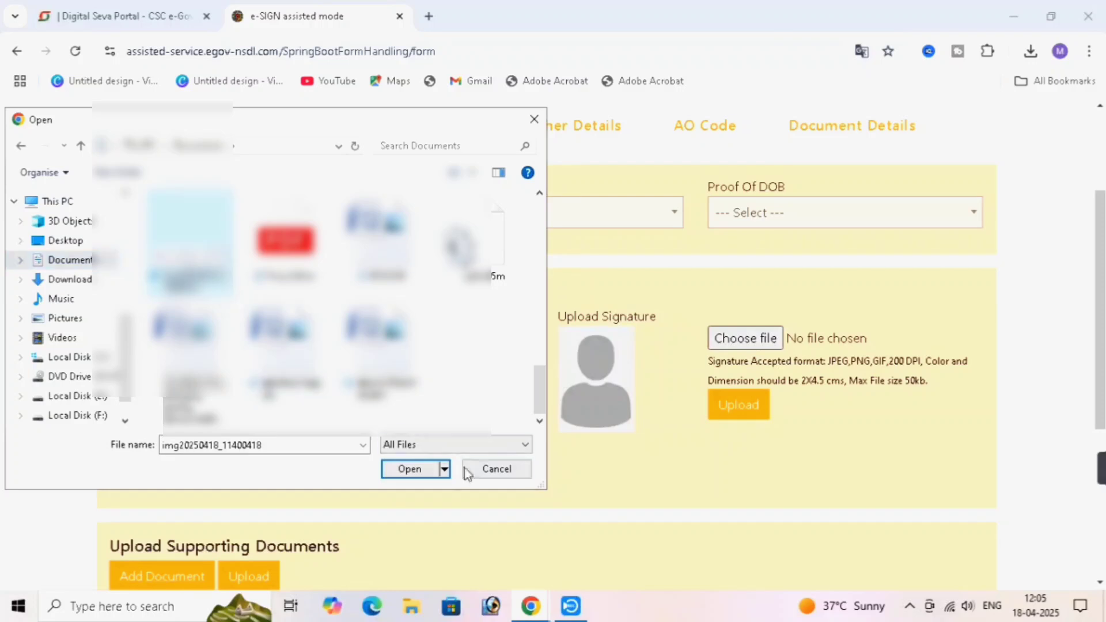
{"action": "left_click", "coordinate": [410, 470]}
{"action": "left_click", "coordinate": [744, 408]}
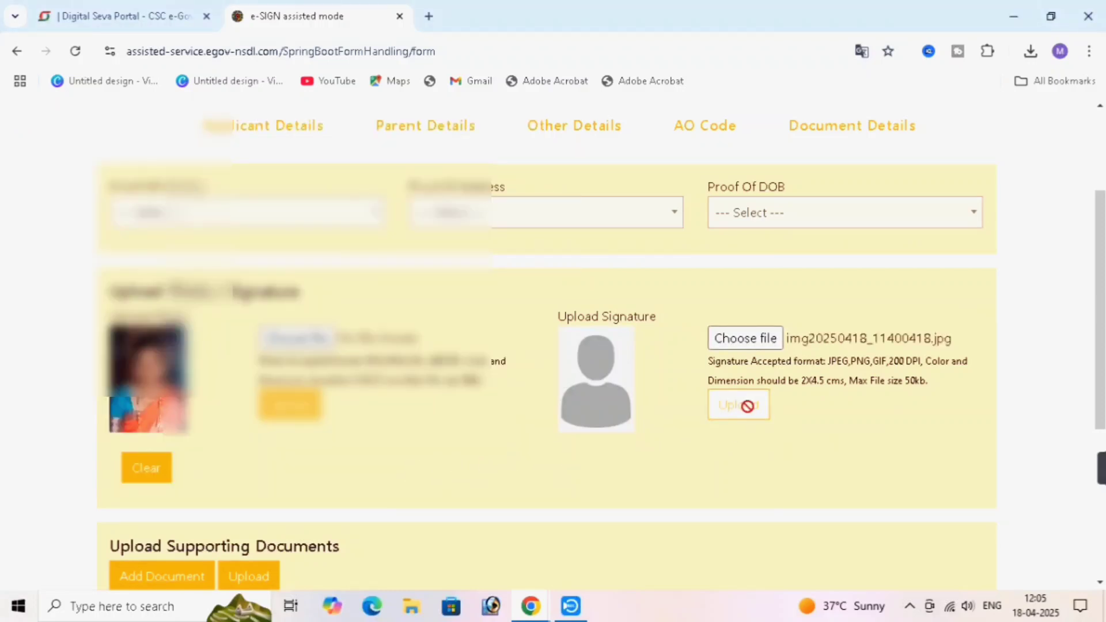
{"action": "scroll", "coordinate": [700, 403], "scroll_direction": "down", "scroll_amount": 3}
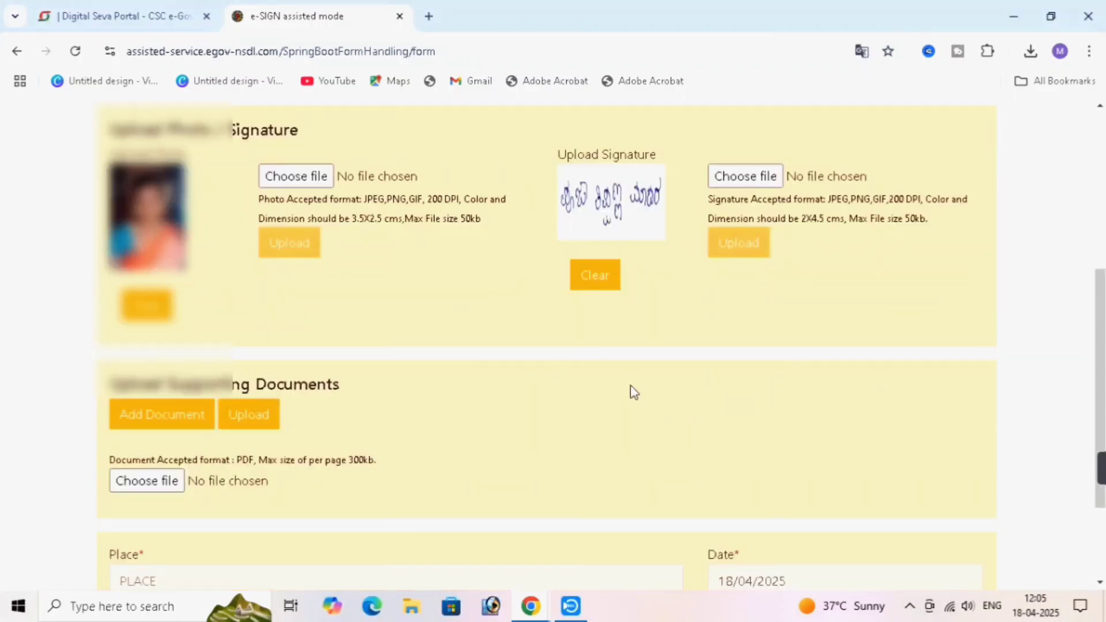
Choose the applicant's Aadhaar PDF under Upload Supporting Documents and upload it.
{"action": "left_click", "coordinate": [170, 482]}
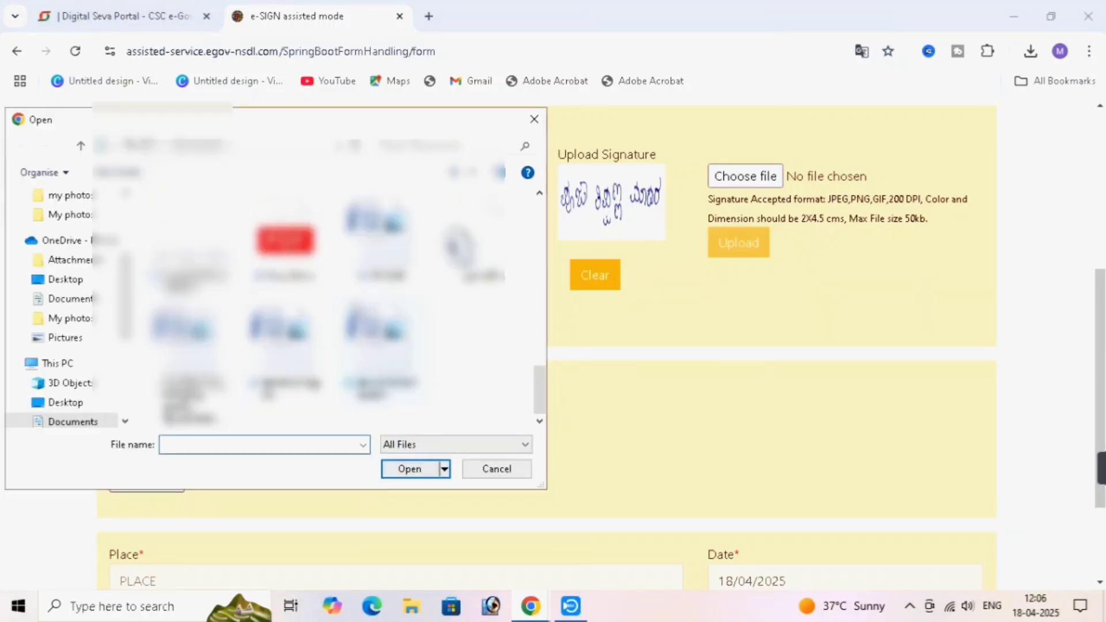
{"action": "left_click", "coordinate": [285, 241]}
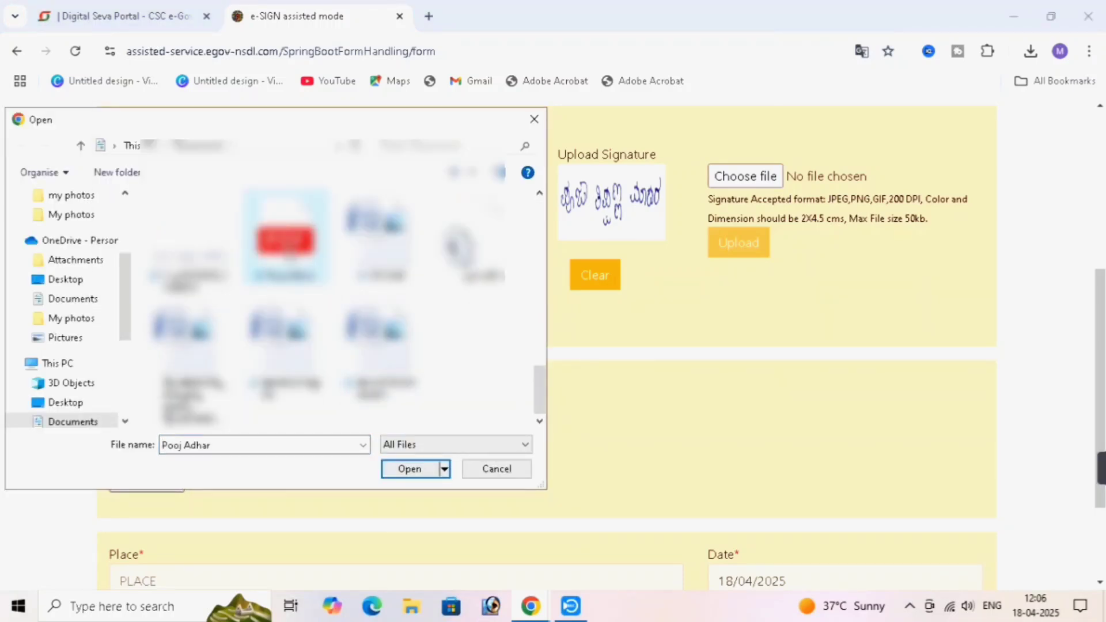
{"action": "left_click", "coordinate": [409, 468]}
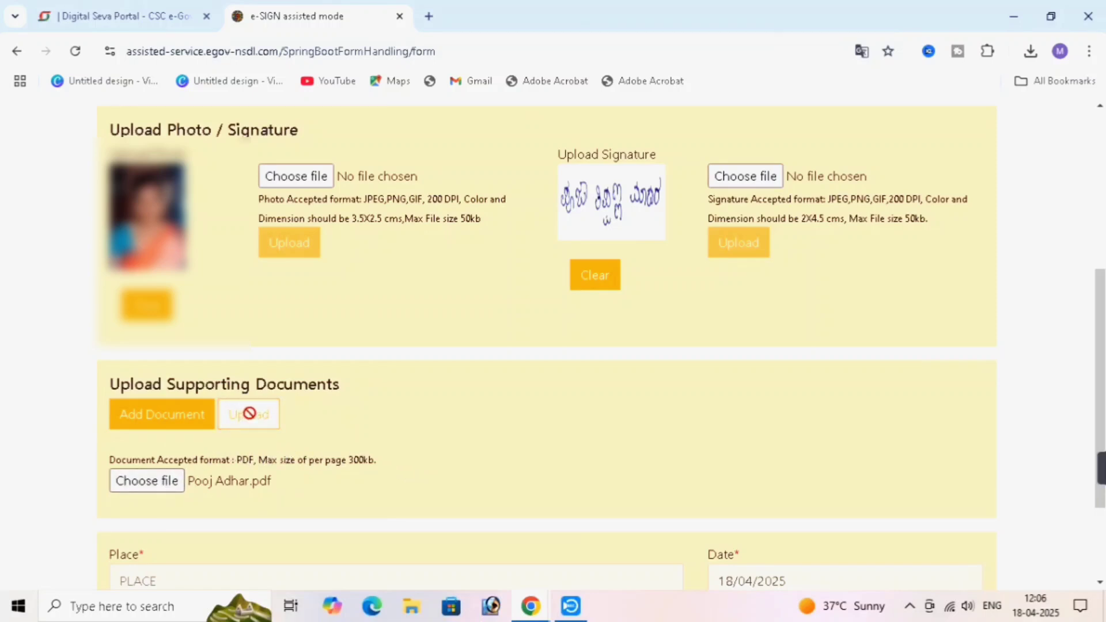
{"action": "left_click", "coordinate": [269, 412]}
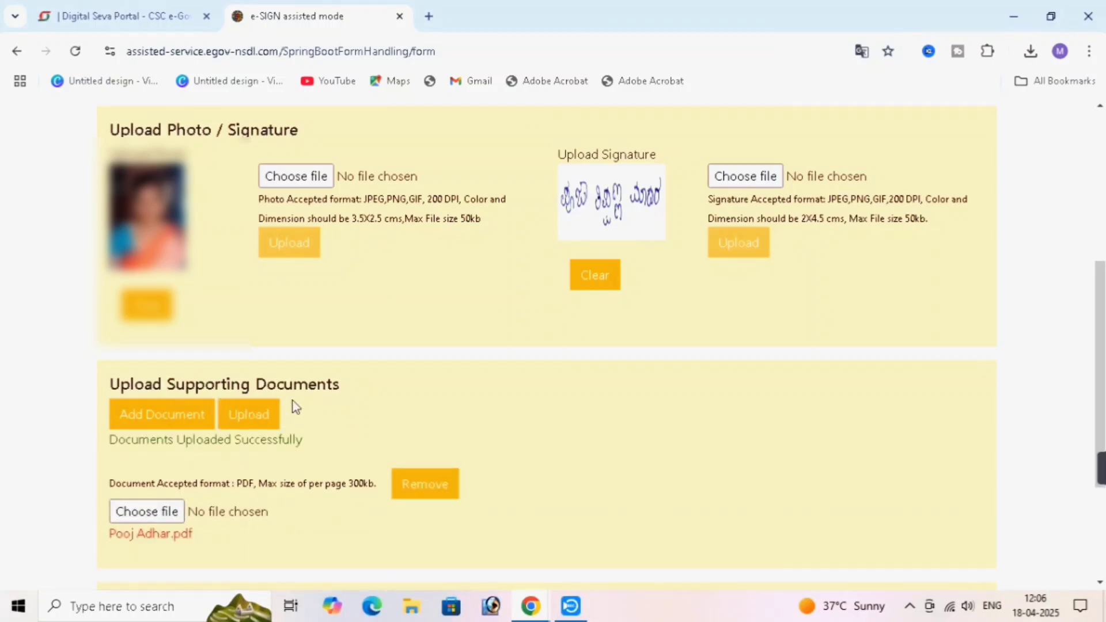
{"action": "scroll", "coordinate": [271, 380], "scroll_direction": "up", "scroll_amount": 5}
Select AADHAAR as proof of identity, proof of address and proof of date of birth.
{"action": "left_click", "coordinate": [244, 381]}
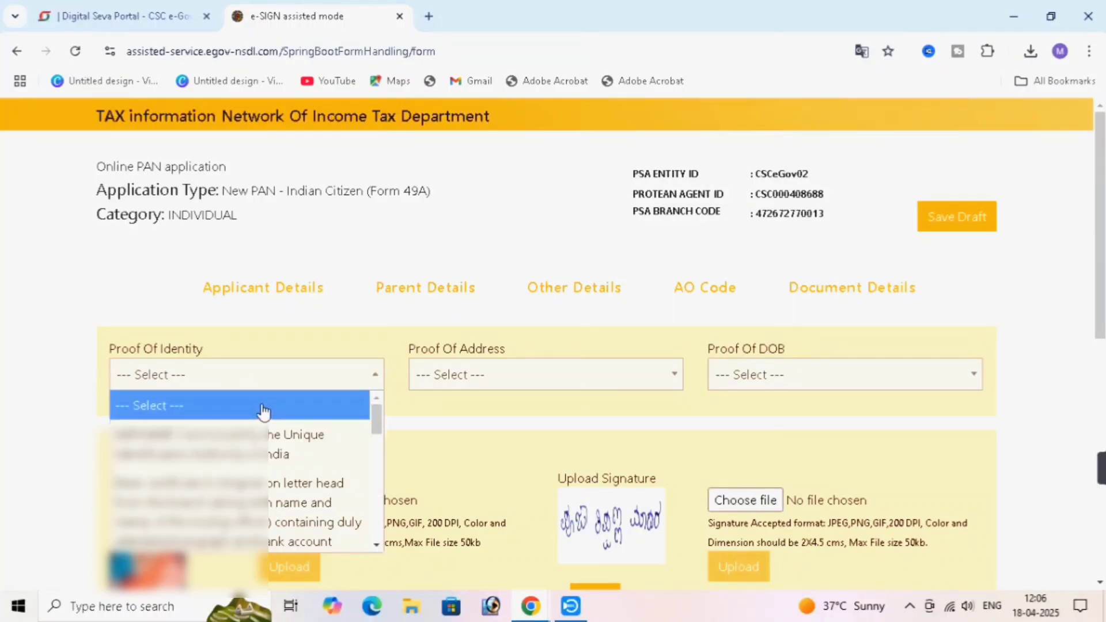
{"action": "left_click", "coordinate": [262, 430]}
{"action": "left_click", "coordinate": [469, 375]}
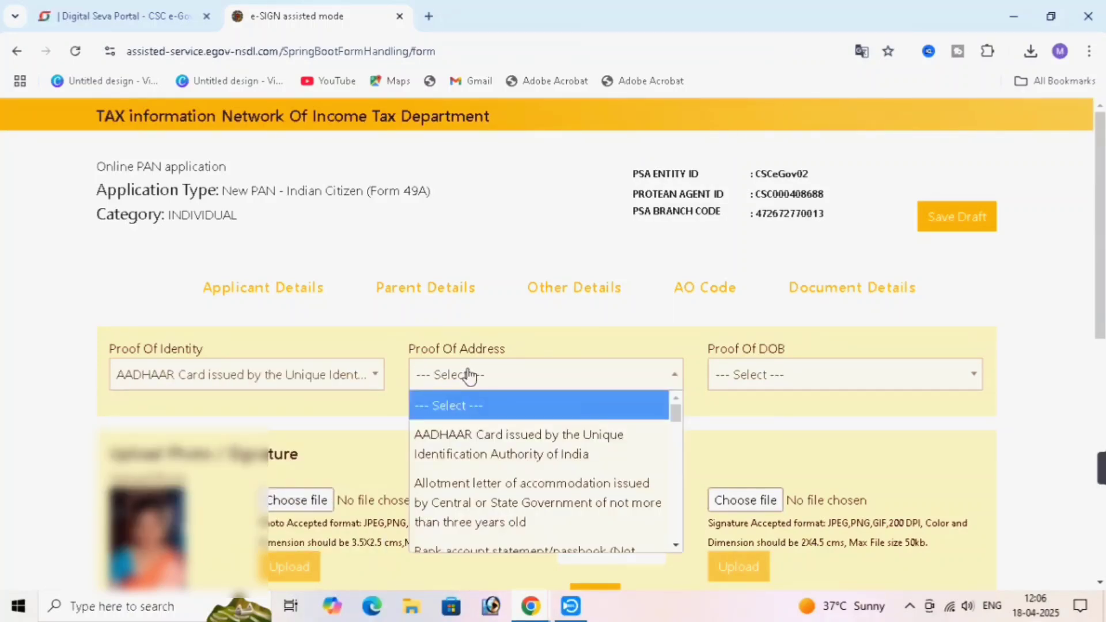
{"action": "left_click", "coordinate": [481, 441]}
{"action": "left_click", "coordinate": [775, 373]}
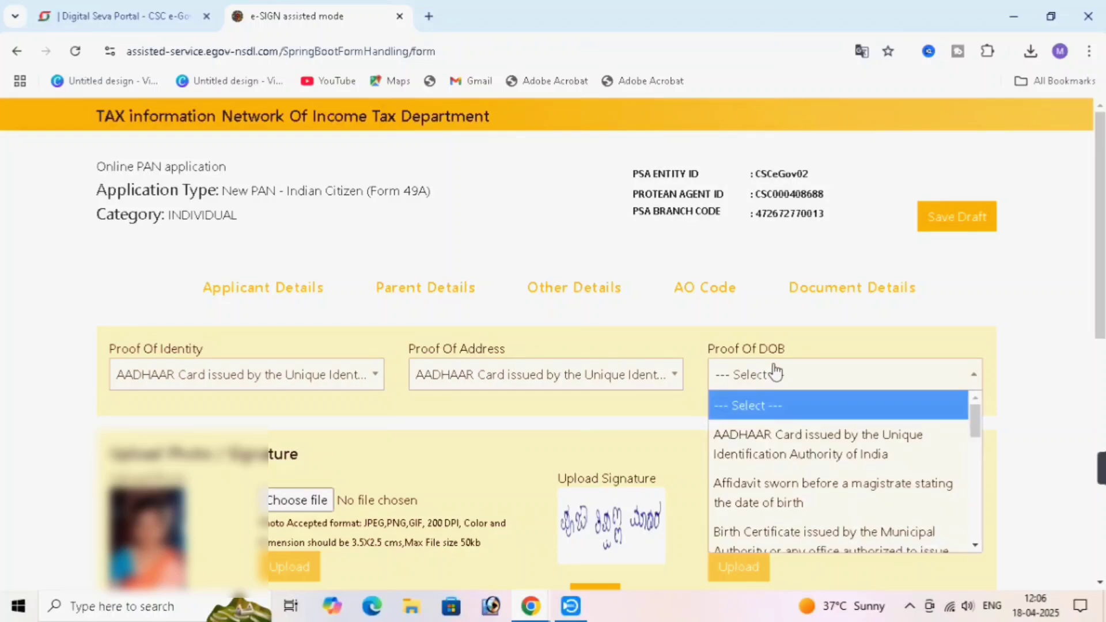
{"action": "scroll", "coordinate": [783, 452], "scroll_direction": "down", "scroll_amount": 3}
{"action": "scroll", "coordinate": [784, 452], "scroll_direction": "up", "scroll_amount": 3}
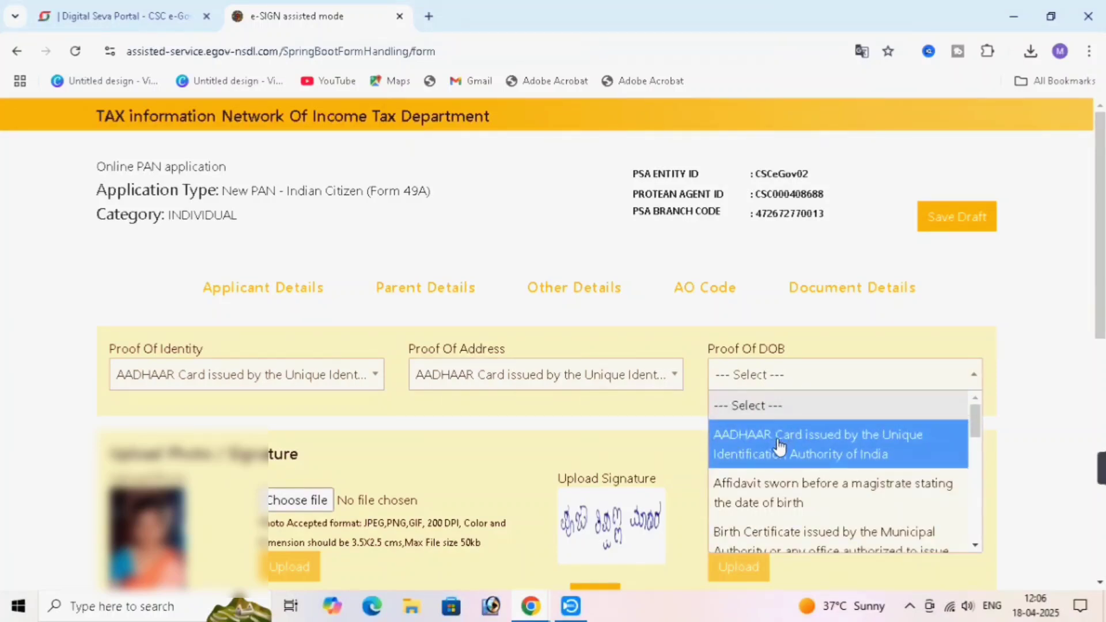
{"action": "left_click", "coordinate": [779, 447]}
Fill in the place of application and save the form as a draft.
{"action": "scroll", "coordinate": [635, 464], "scroll_direction": "down", "scroll_amount": 8}
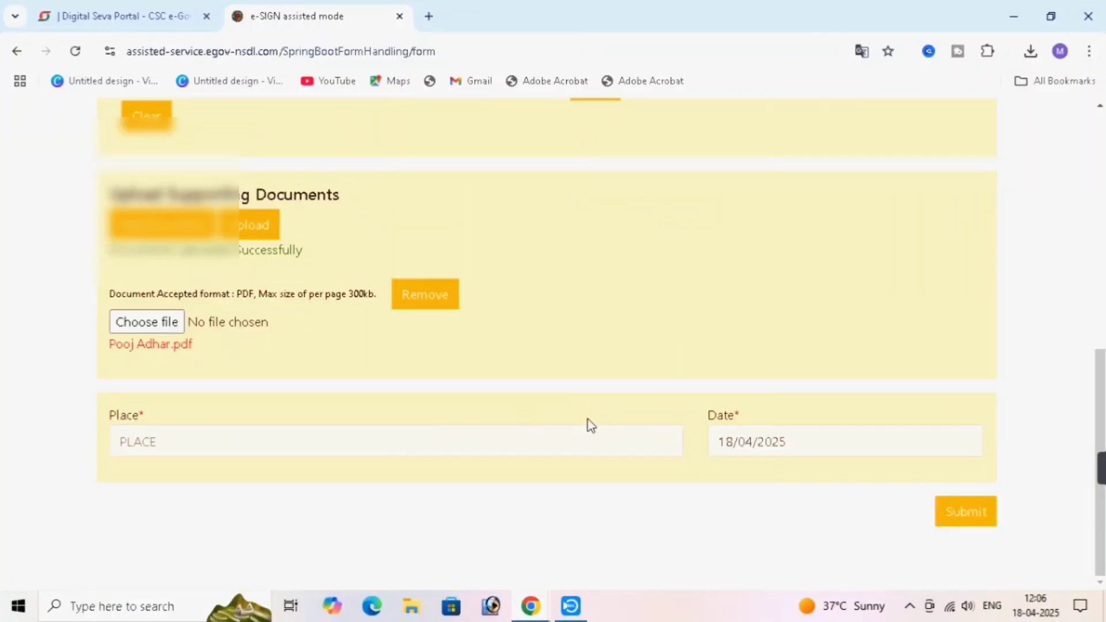
{"action": "left_click", "coordinate": [213, 444]}
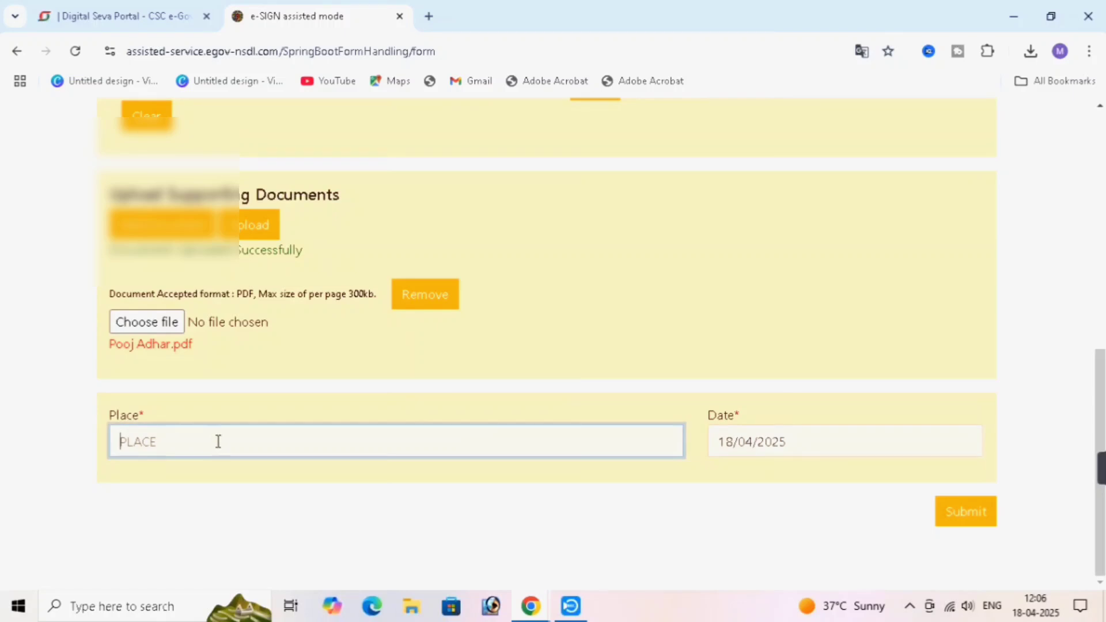
{"action": "type", "text": "YARAGOPPA SB"}
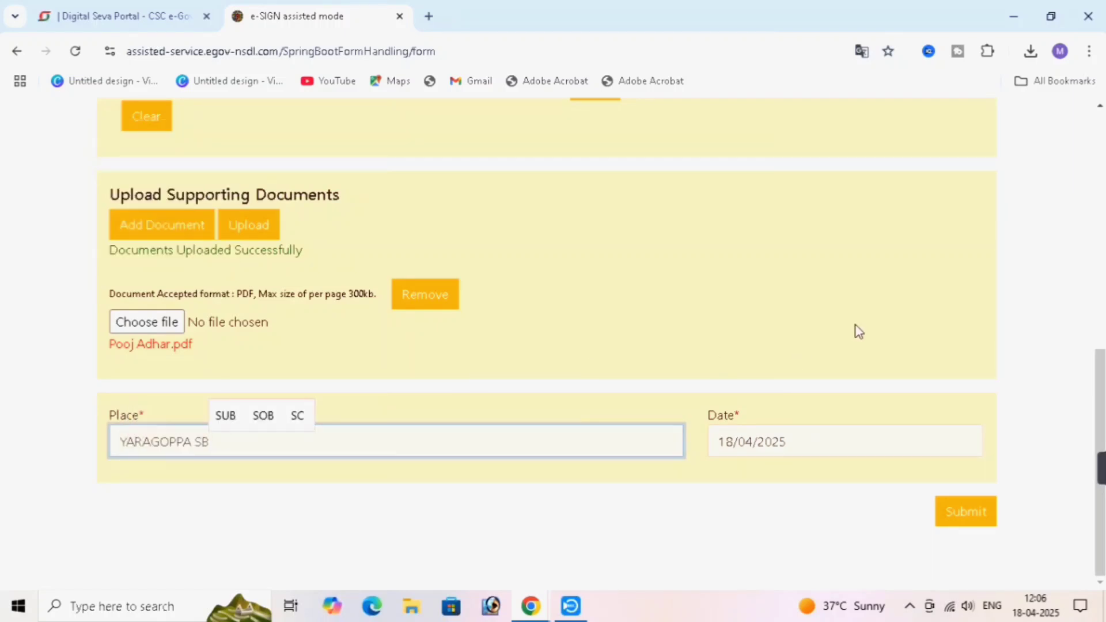
{"action": "scroll", "coordinate": [864, 322], "scroll_direction": "up", "scroll_amount": 7}
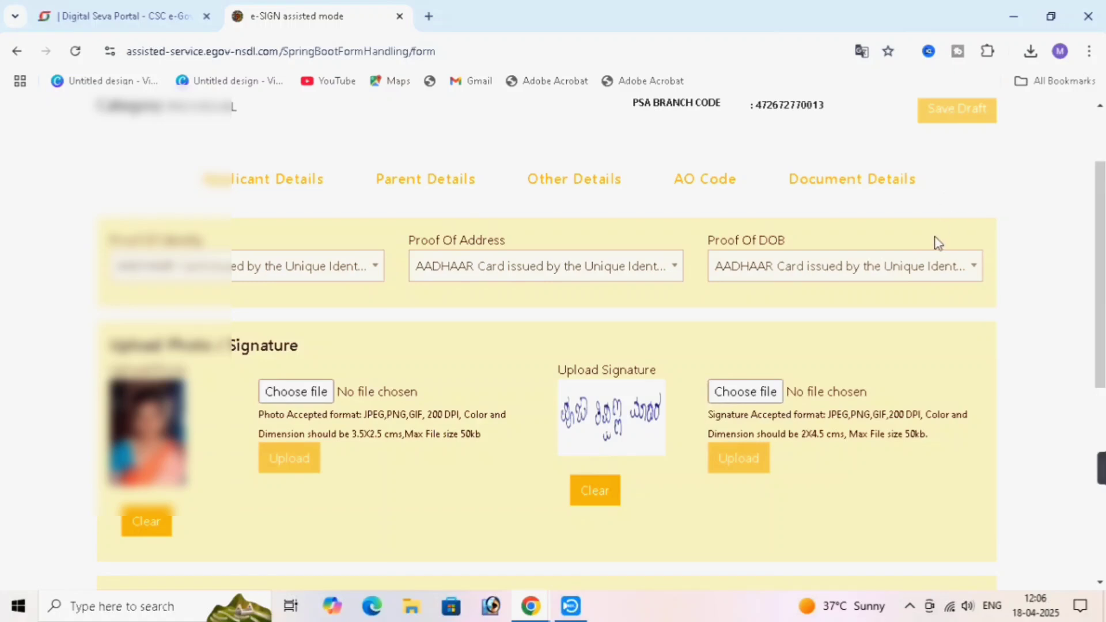
{"action": "left_click", "coordinate": [698, 158]}
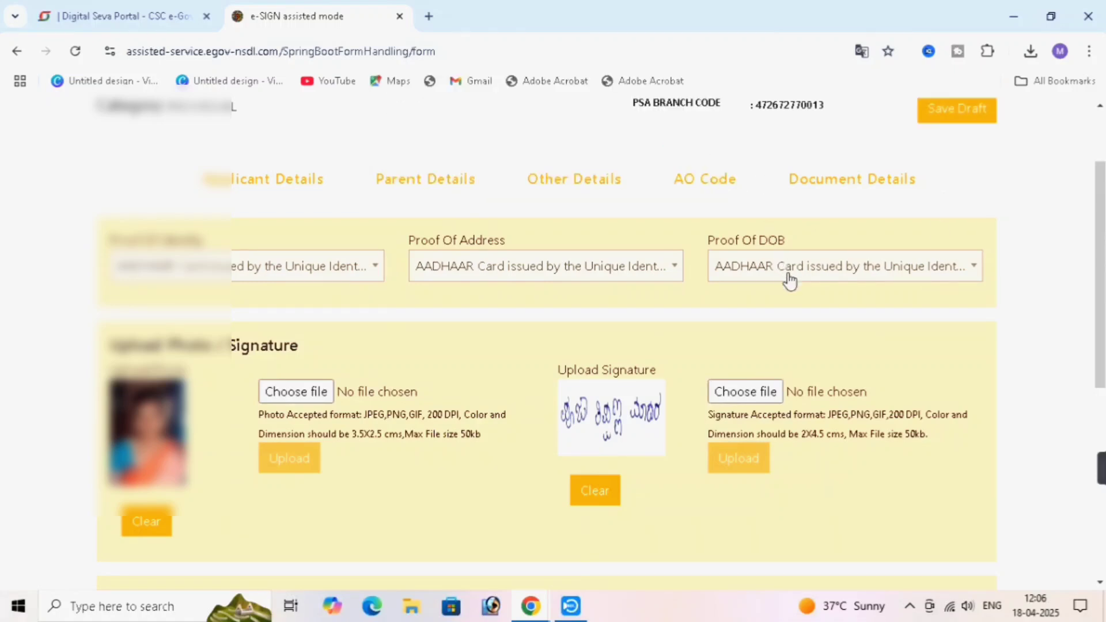
{"action": "scroll", "coordinate": [806, 311], "scroll_direction": "down", "scroll_amount": 7}
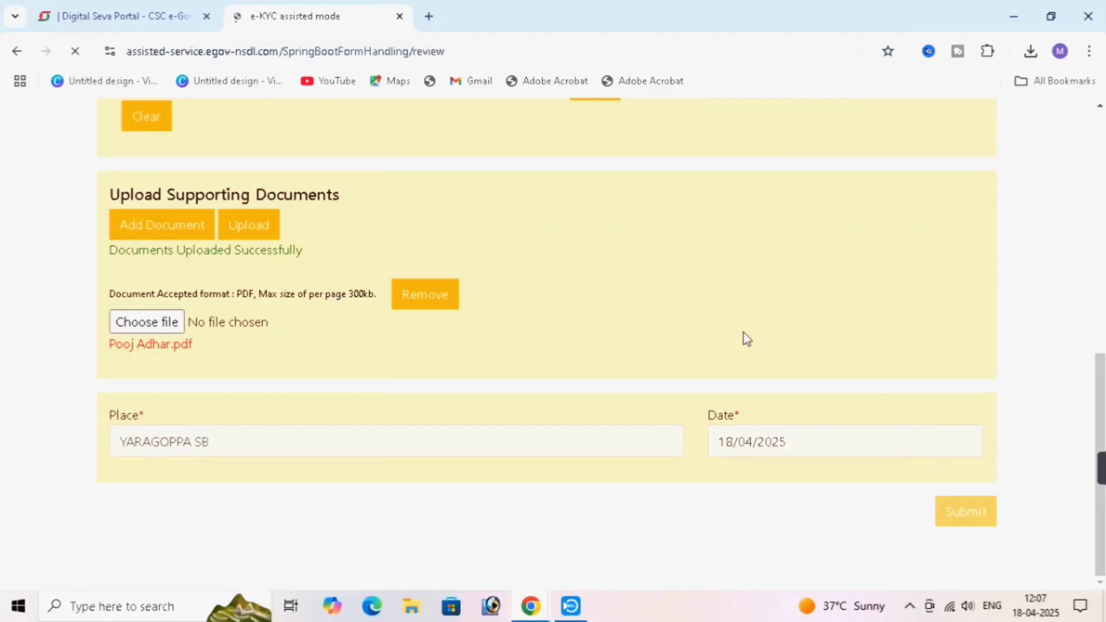
Review the Form 49A details on the review page and confirm them to reach e-Sign Authentication.
{"action": "scroll", "coordinate": [333, 380], "scroll_direction": "down", "scroll_amount": 3}
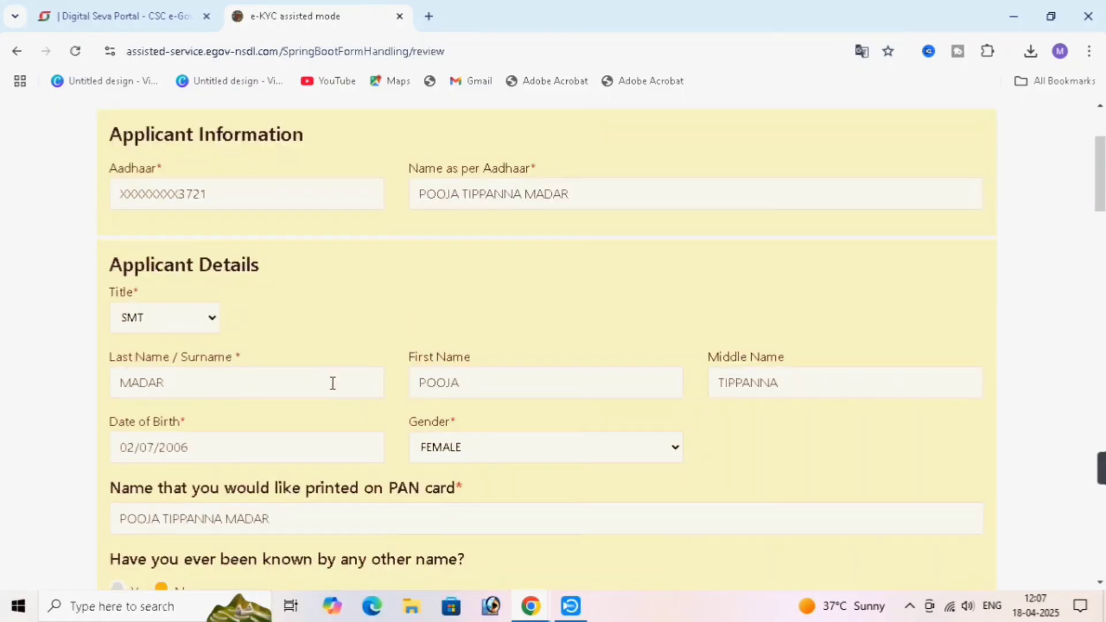
{"action": "scroll", "coordinate": [333, 383], "scroll_direction": "down", "scroll_amount": 12}
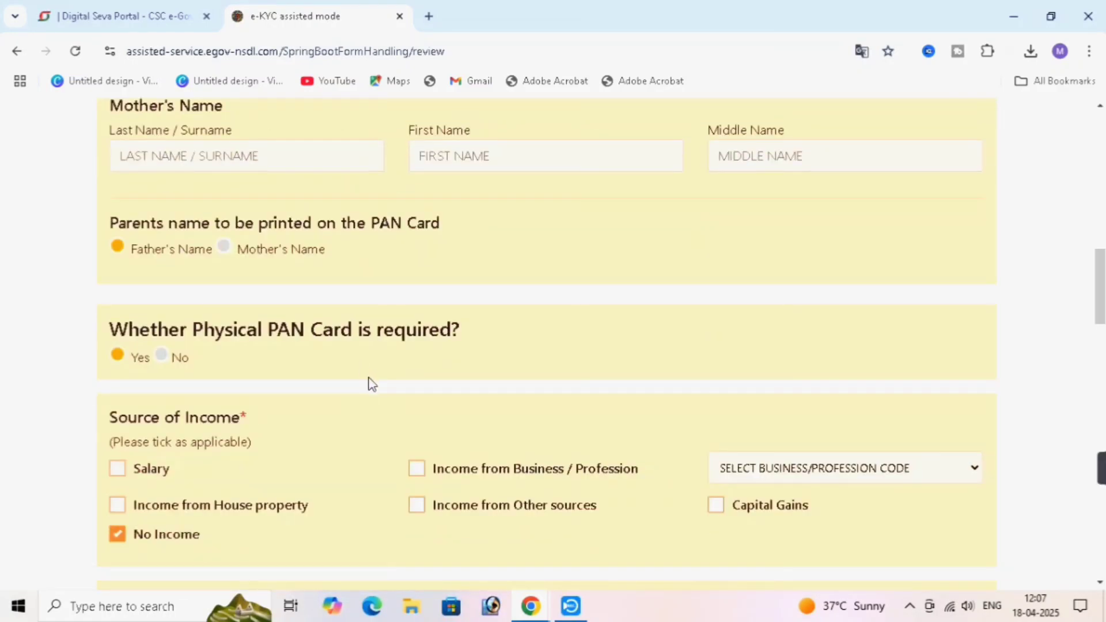
{"action": "scroll", "coordinate": [393, 376], "scroll_direction": "down", "scroll_amount": 20}
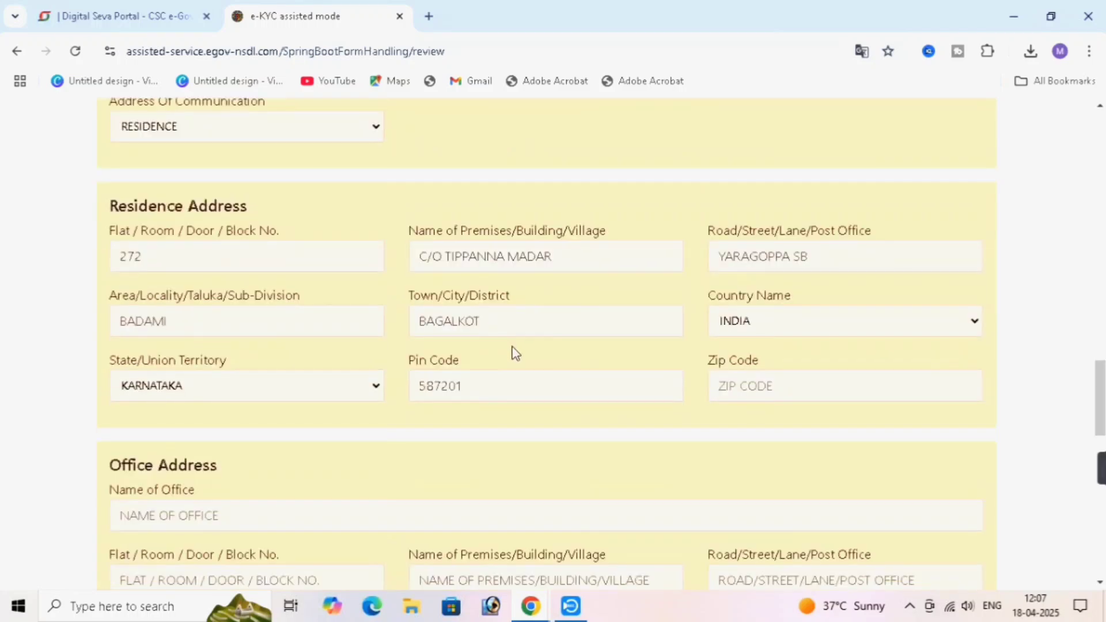
{"action": "scroll", "coordinate": [521, 361], "scroll_direction": "down", "scroll_amount": 4}
{"action": "scroll", "coordinate": [521, 361], "scroll_direction": "up", "scroll_amount": 3}
{"action": "scroll", "coordinate": [520, 361], "scroll_direction": "down", "scroll_amount": 2}
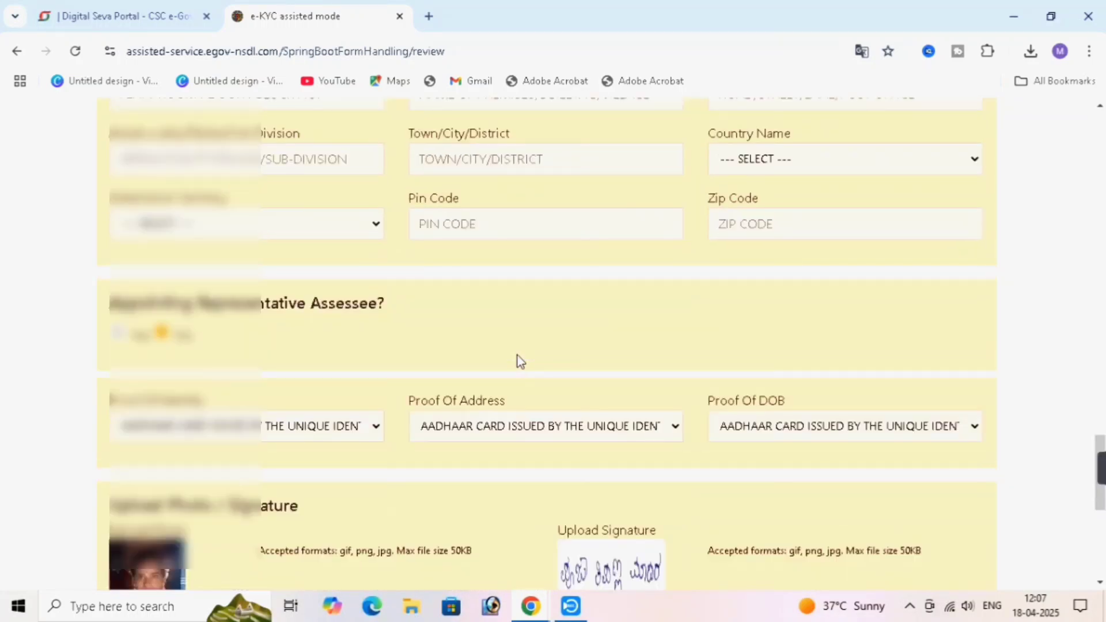
{"action": "scroll", "coordinate": [520, 361], "scroll_direction": "down", "scroll_amount": 6}
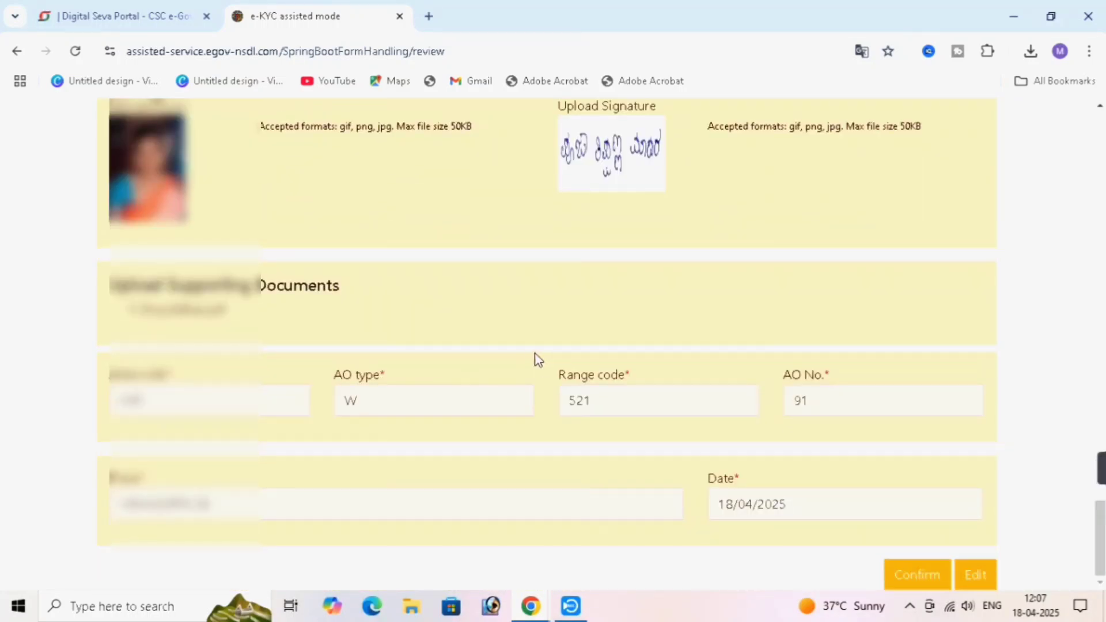
{"action": "left_click", "coordinate": [914, 580]}
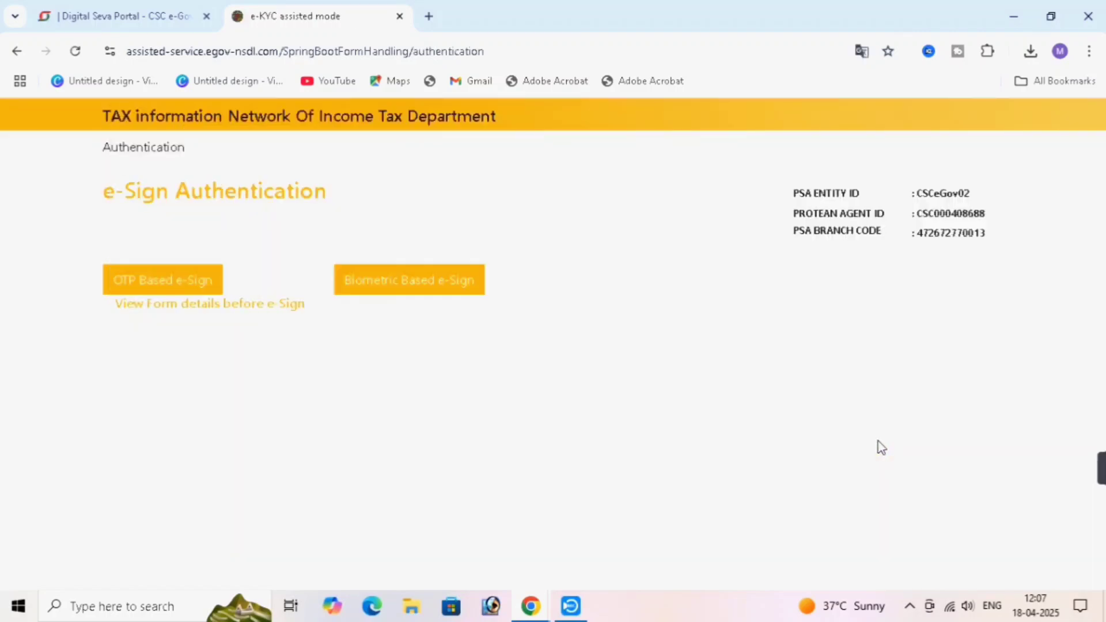
Choose OTP-based e-Sign, give consent, enter the applicant's Aadhaar number and request an OTP.
{"action": "left_click", "coordinate": [156, 291]}
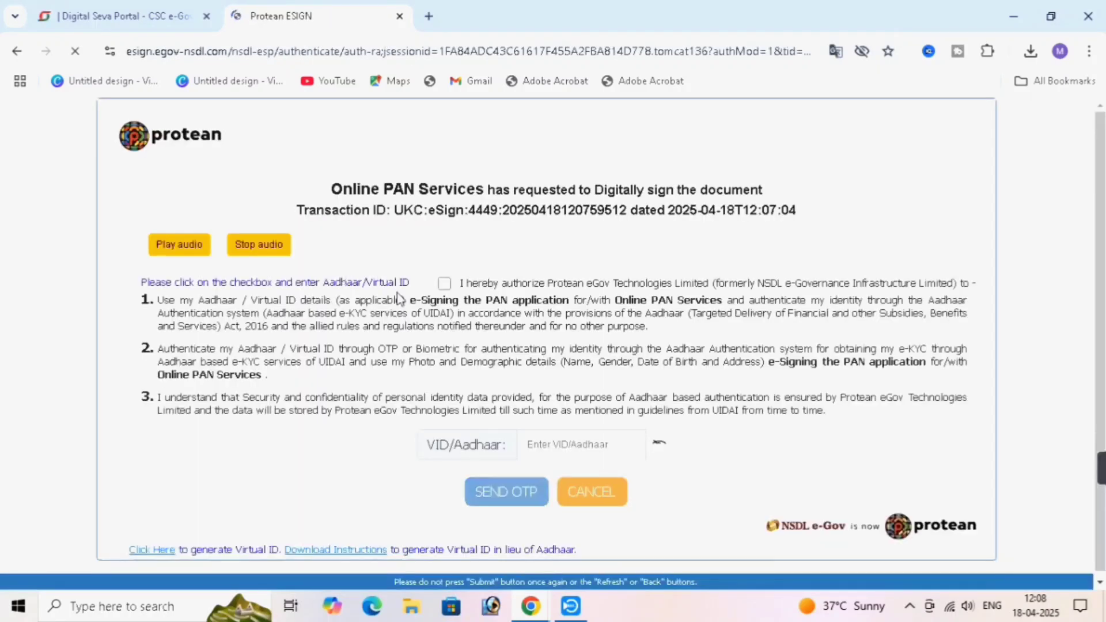
{"action": "left_click", "coordinate": [444, 283]}
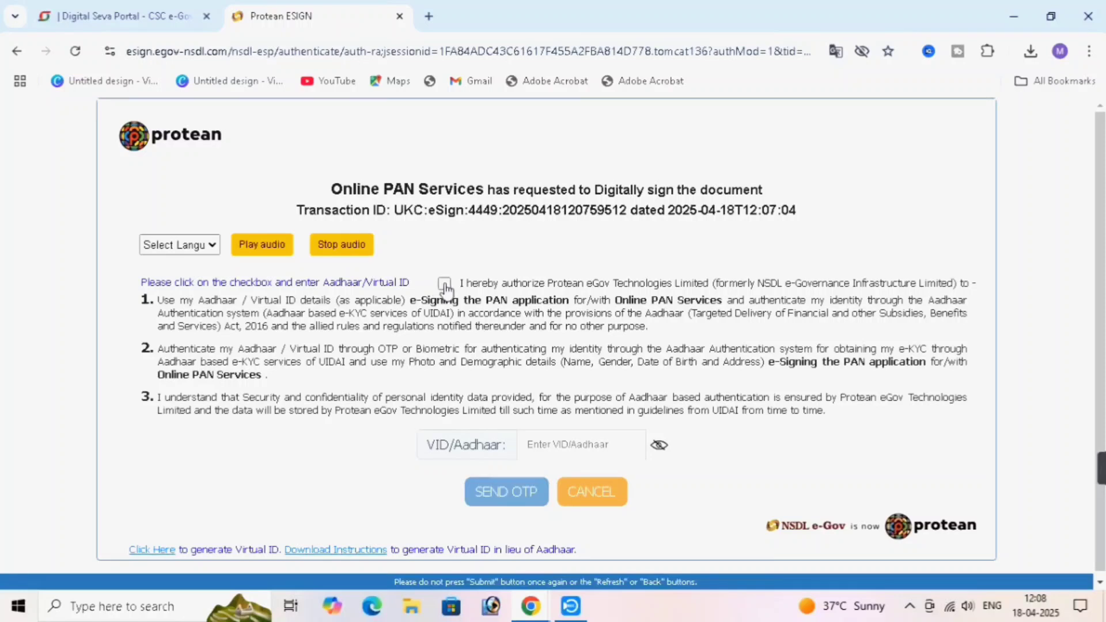
{"action": "left_click", "coordinate": [565, 451]}
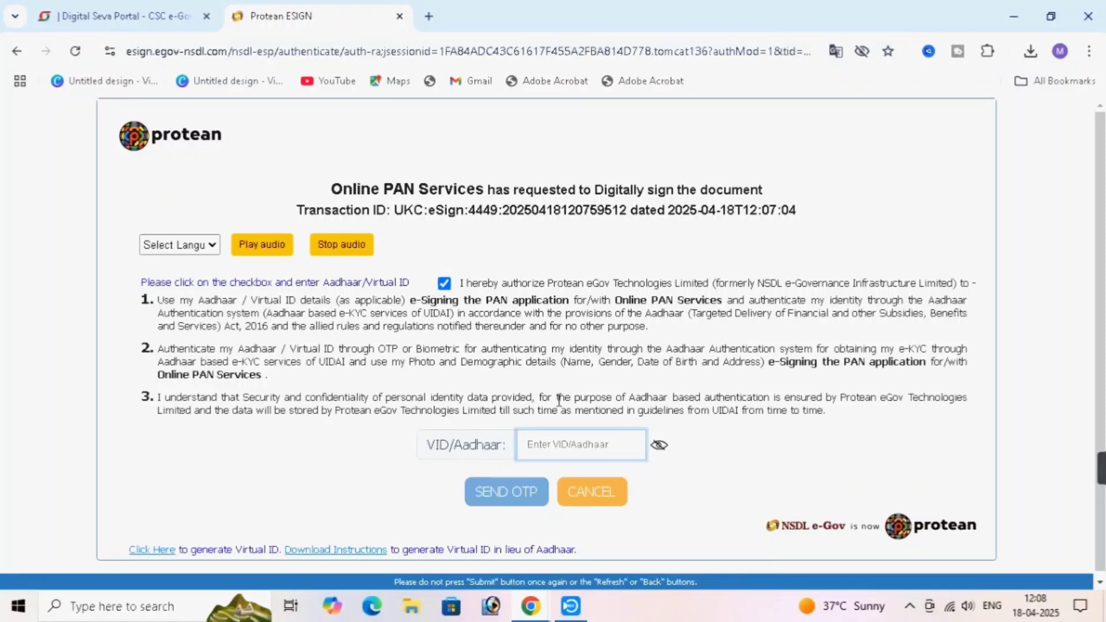
{"action": "type", "text": "••••••••••••"}
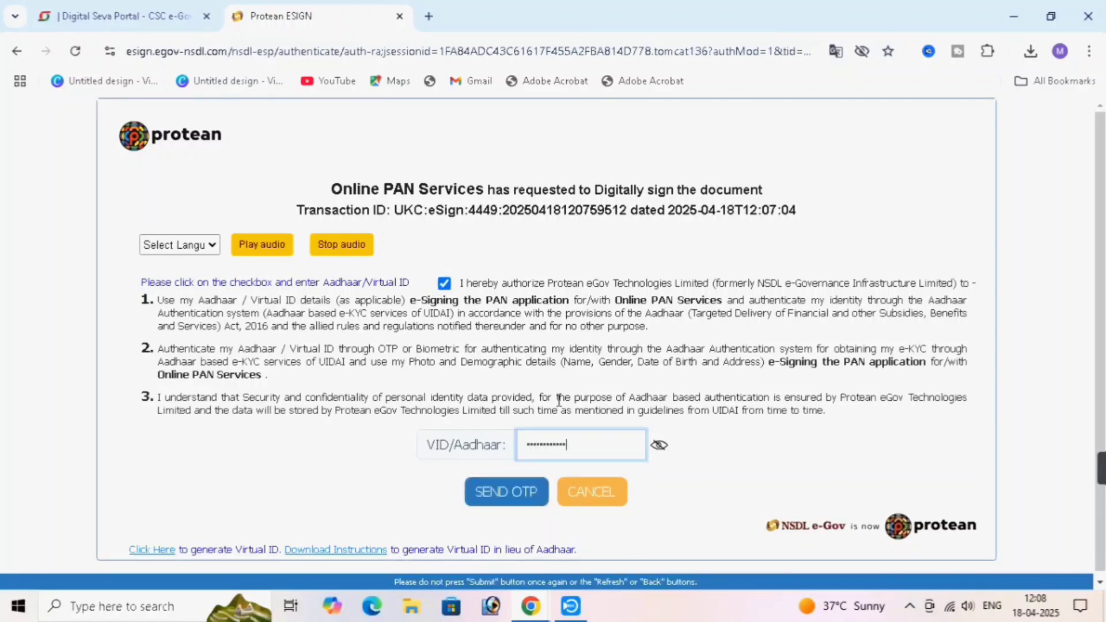
{"action": "left_click", "coordinate": [509, 499]}
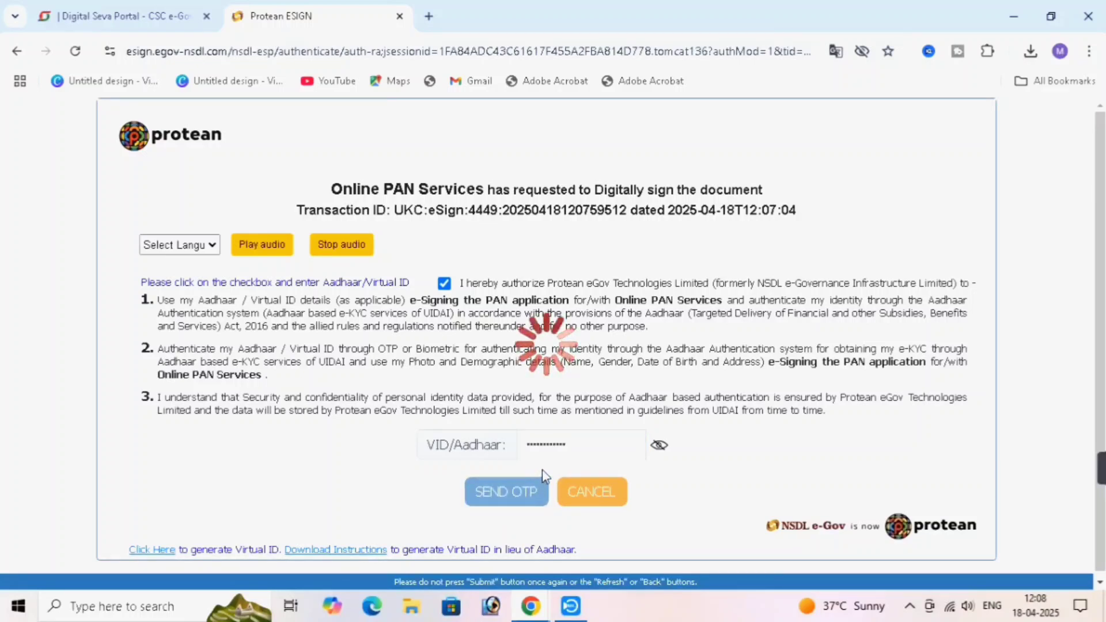
Enter the received Aadhaar OTP and verify it to complete the e-sign.
{"action": "left_click", "coordinate": [564, 439]}
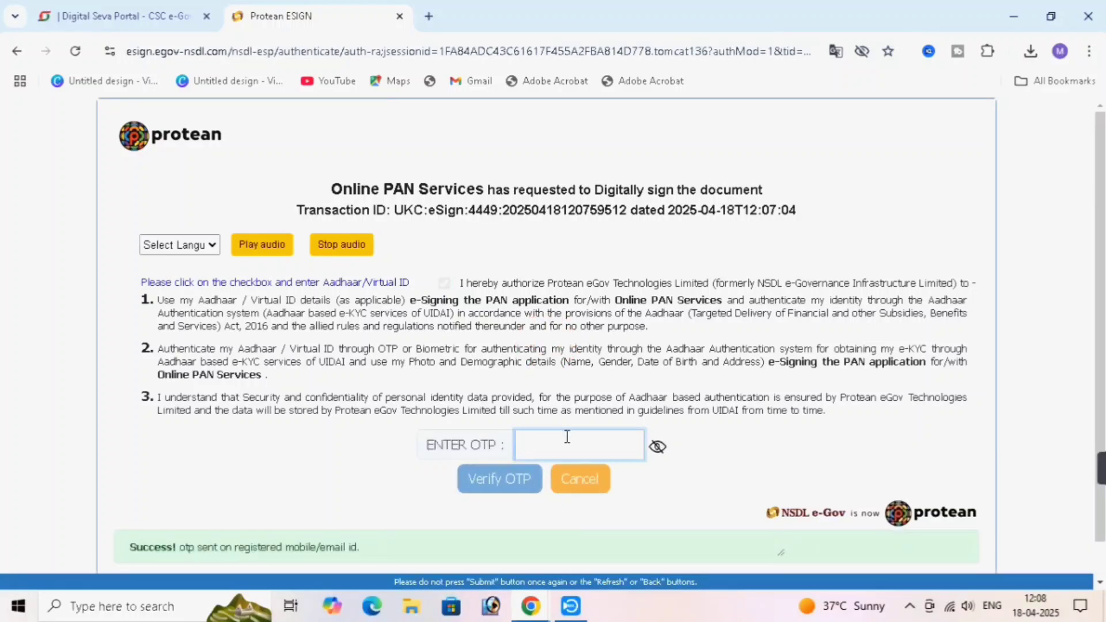
{"action": "left_click", "coordinate": [841, 471]}
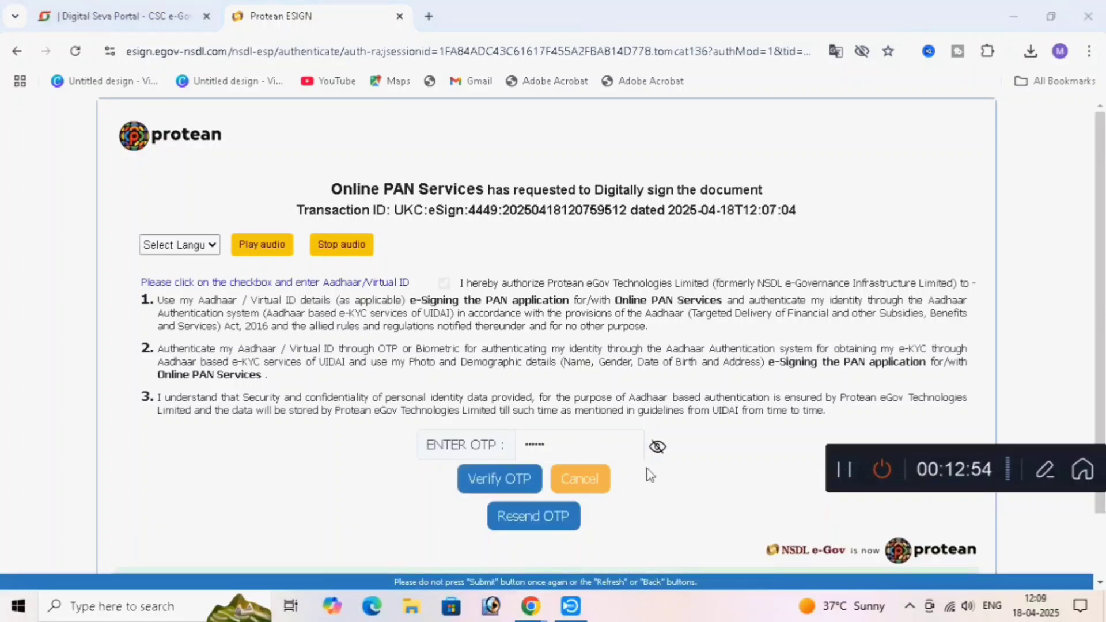
{"action": "left_click", "coordinate": [511, 481]}
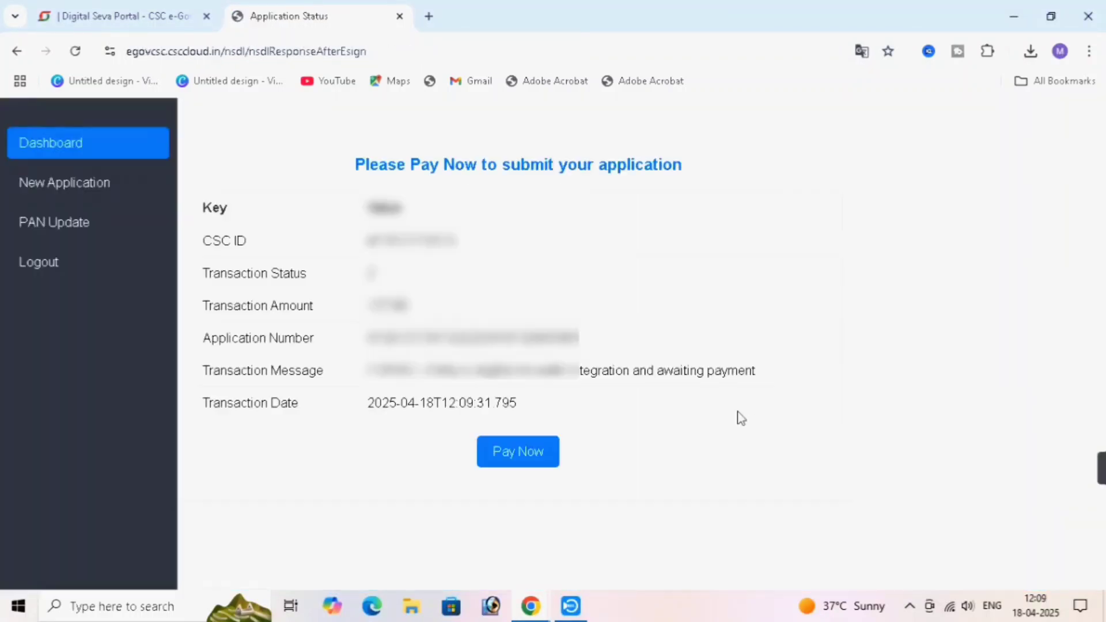
Pay ₹96.81 from the CSC wallet after validating the wallet password and entering the six-digit PIN.
{"action": "left_click", "coordinate": [522, 458]}
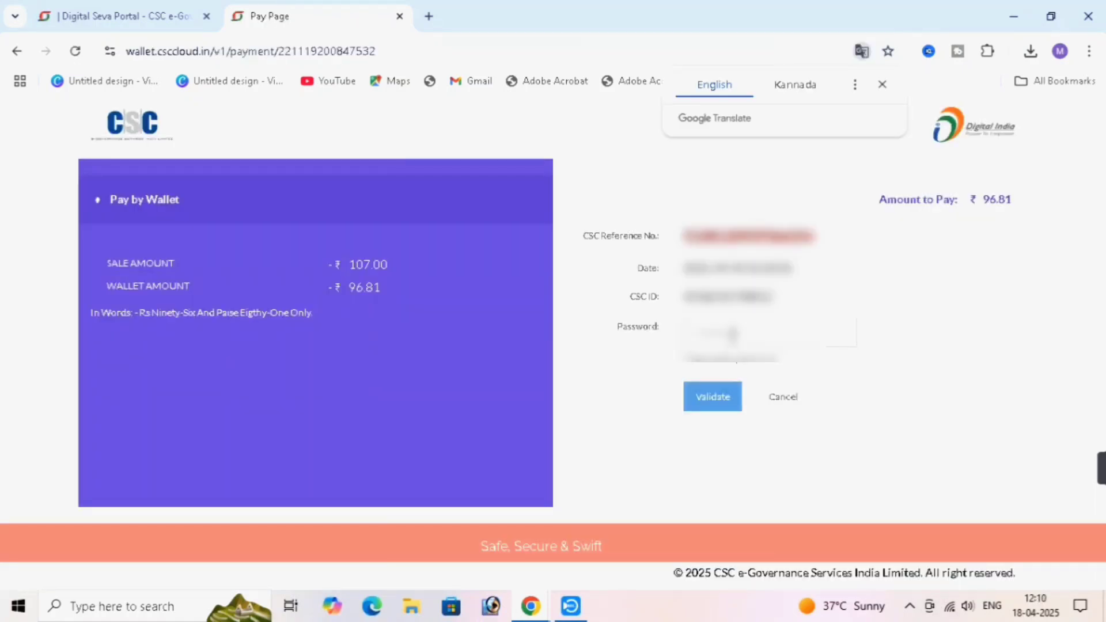
{"action": "left_click", "coordinate": [754, 332]}
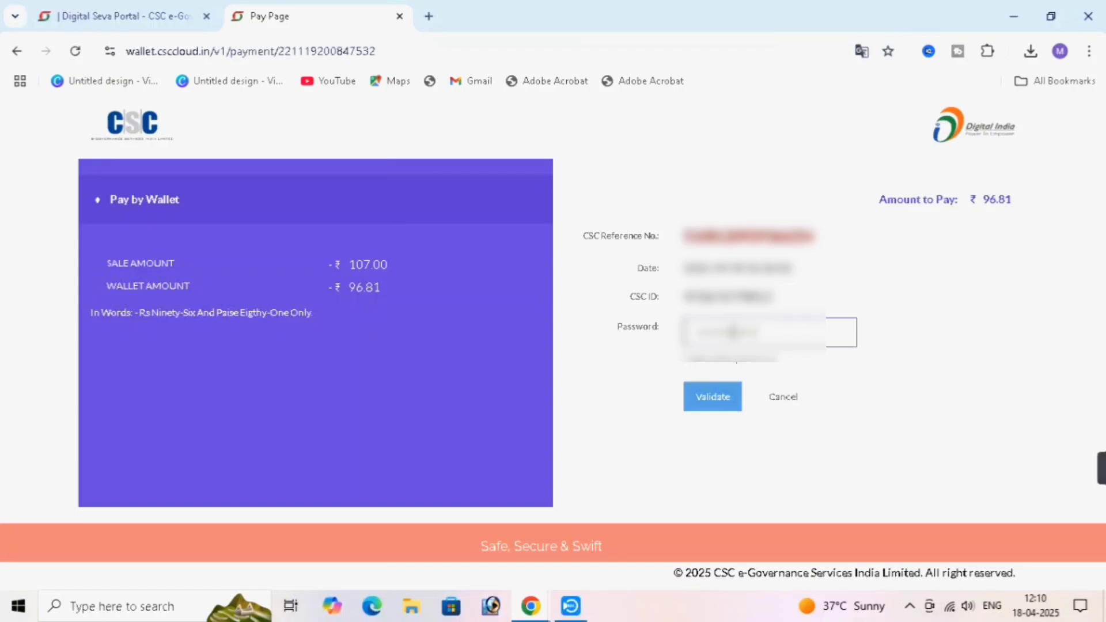
{"action": "left_click", "coordinate": [714, 399]}
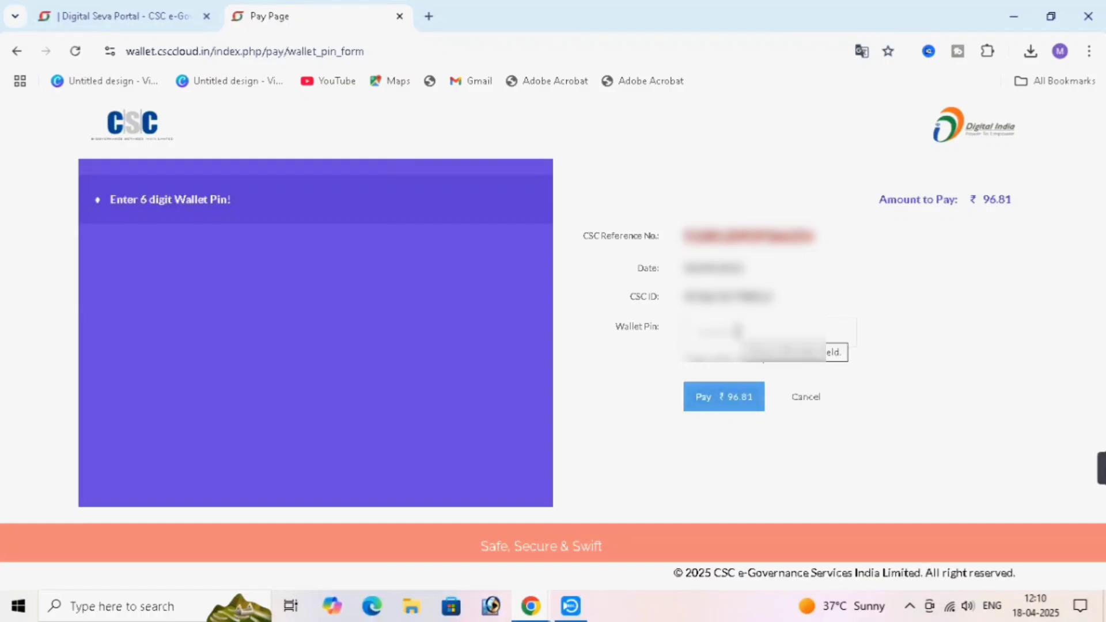
{"action": "left_click", "coordinate": [737, 331]}
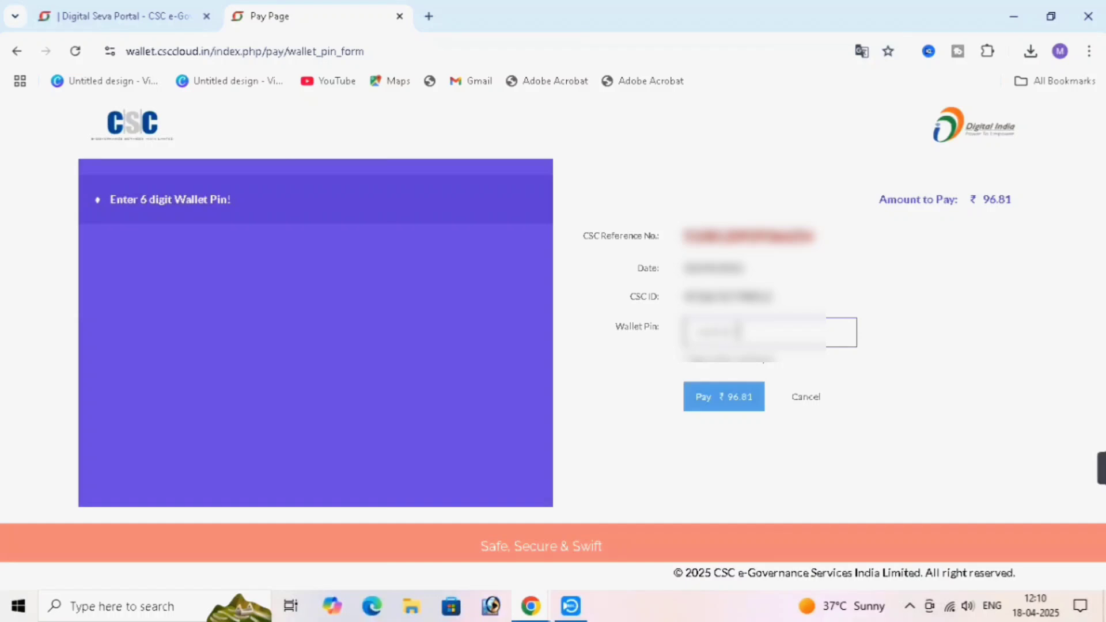
{"action": "left_click", "coordinate": [733, 410]}
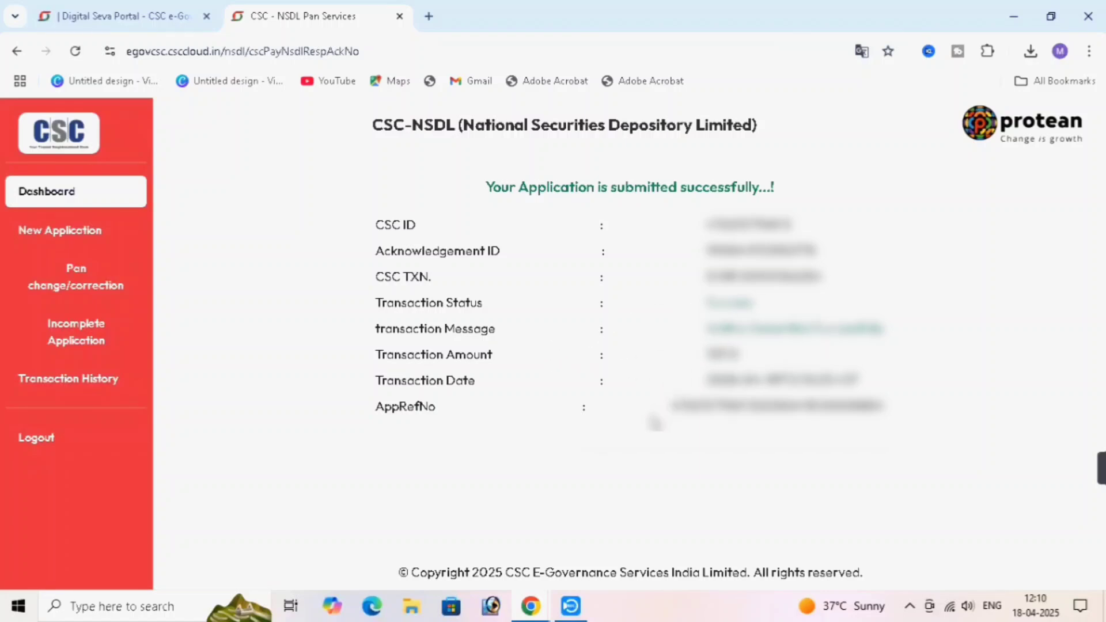
Print the submission acknowledgement on the EPSON L5190 Series printer.
{"action": "key", "text": "ctrl+p"}
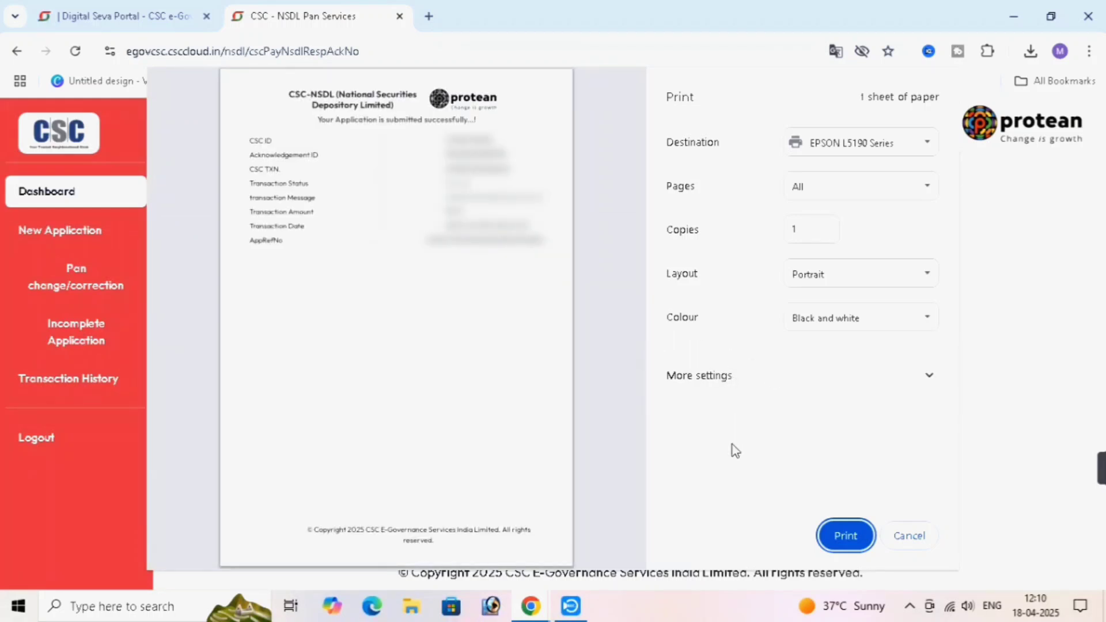
{"action": "left_click", "coordinate": [843, 536]}
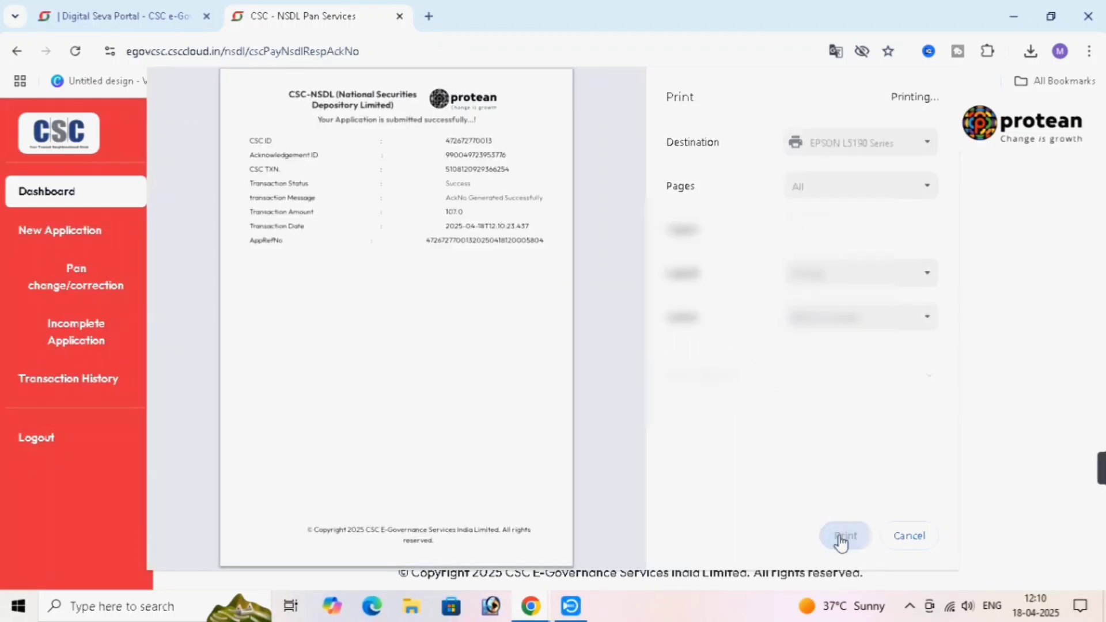